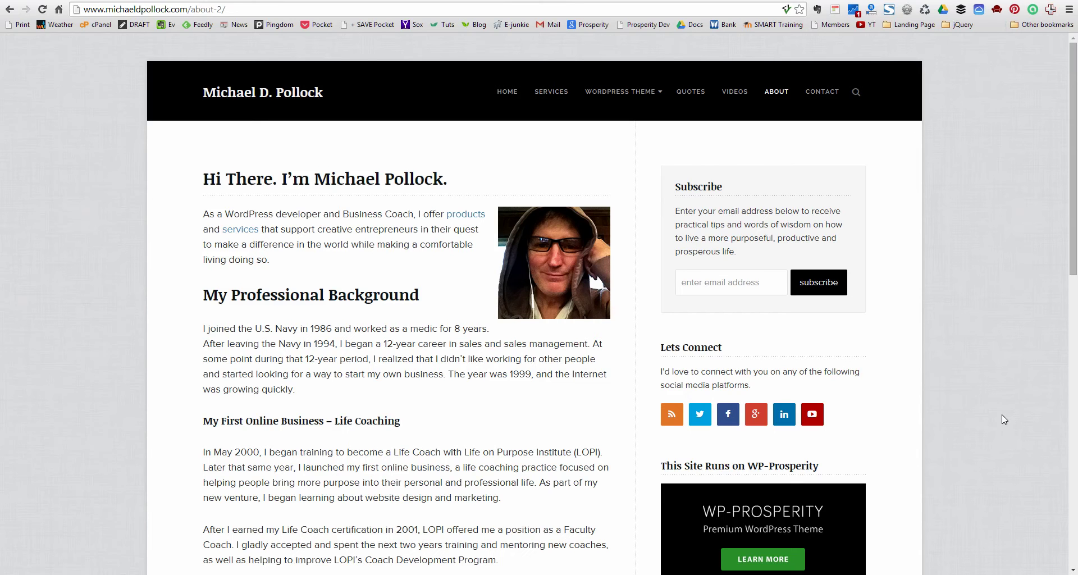
Go to the WP-Prosperity theme page and launch its live demo site.
left_click(630, 93)
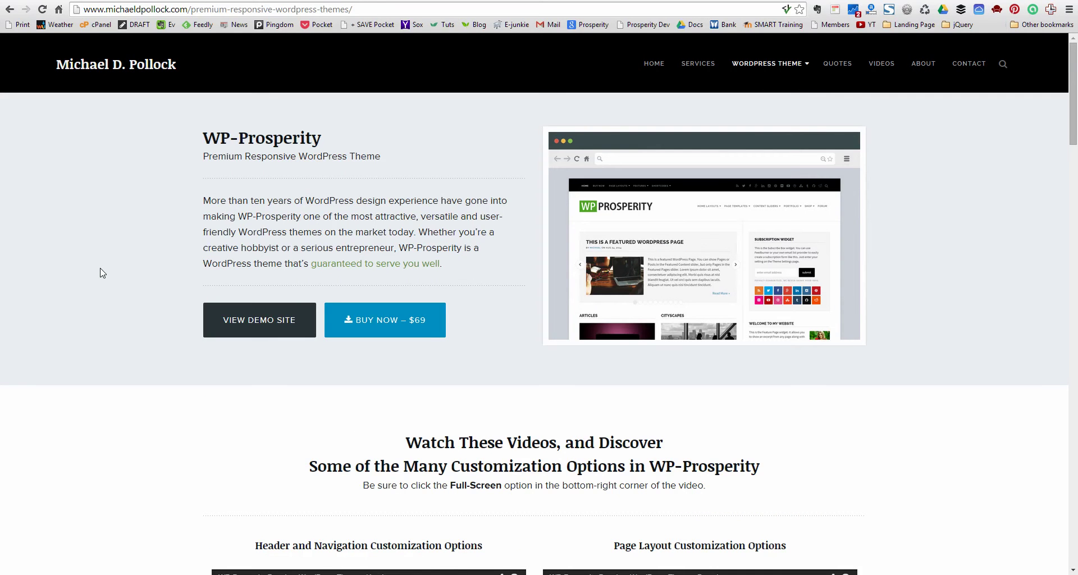
left_click(265, 325)
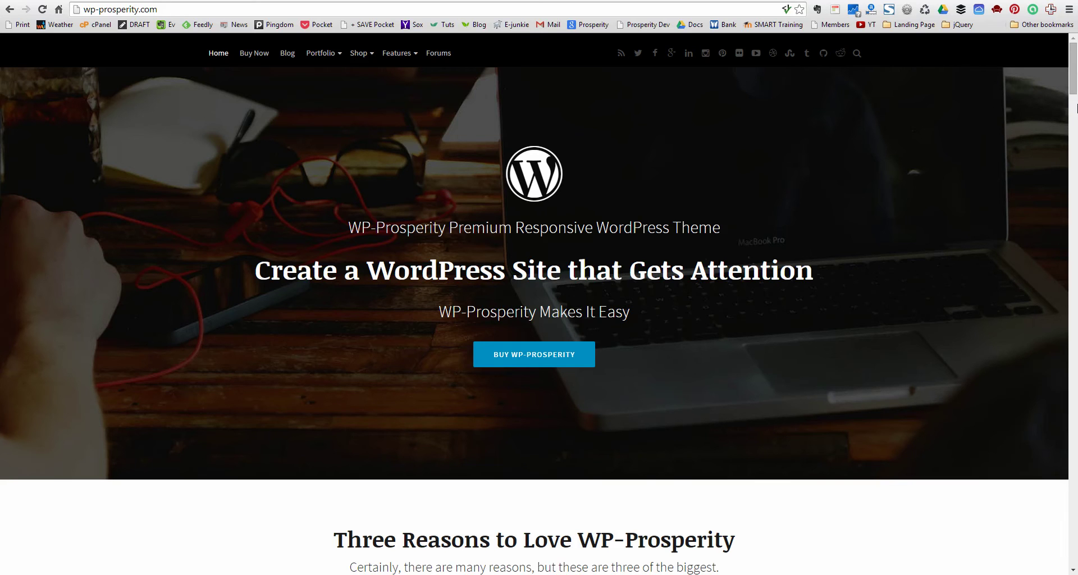
Scroll the WP-Prosperity demo homepage to preview its content.
mouse_move(1074, 72)
left_mouse_down()
mouse_move(1074, 117)
mouse_move(1075, 60)
left_mouse_up()
Open the demo's Blog page and preview the Home Options Classic, Grid and Masonry Blog layouts.
left_click(288, 55)
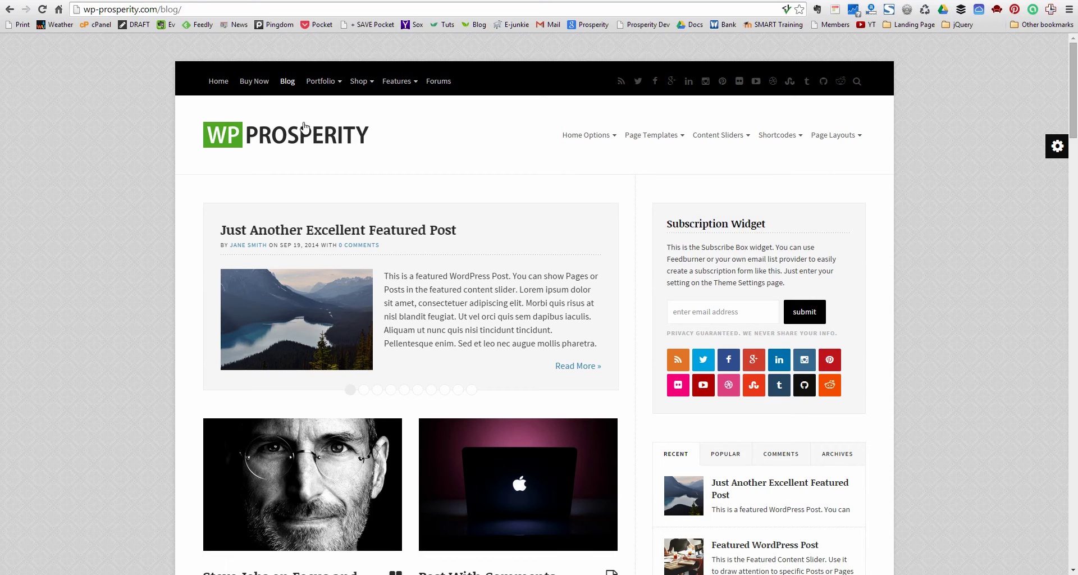
mouse_move(587, 140)
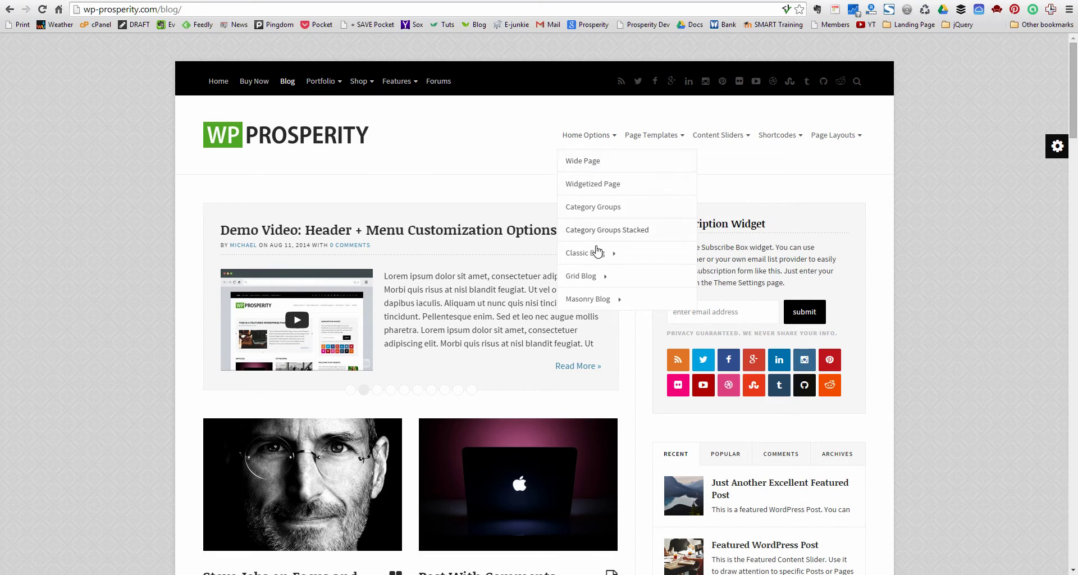
mouse_move(596, 307)
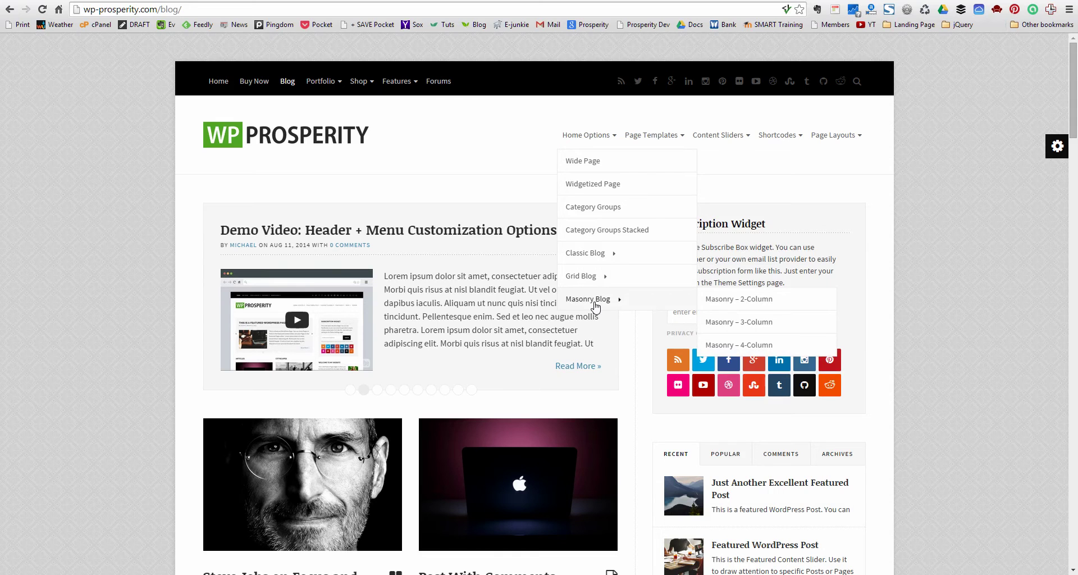
mouse_move(587, 264)
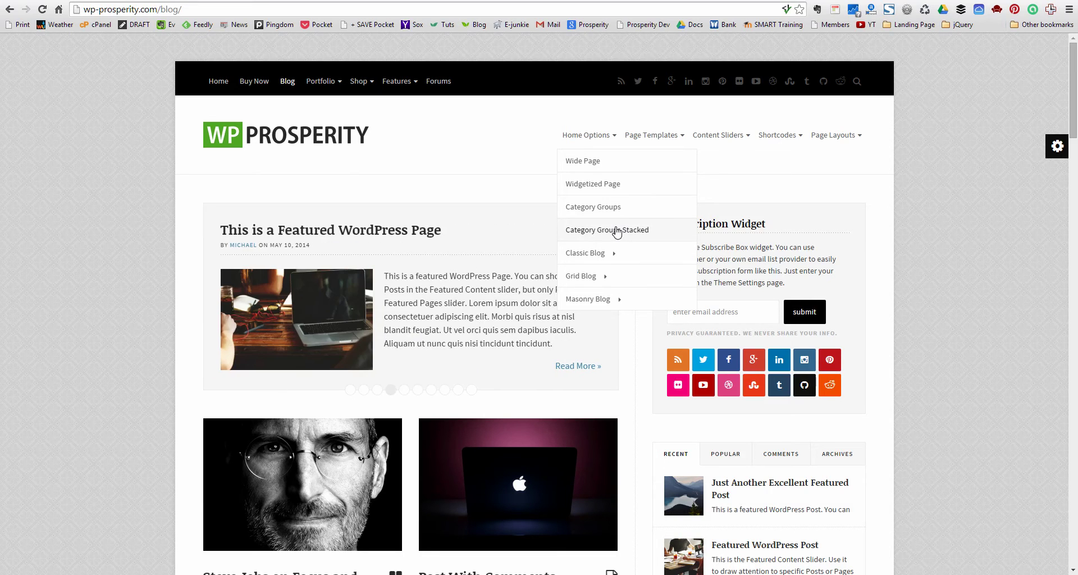
mouse_move(634, 257)
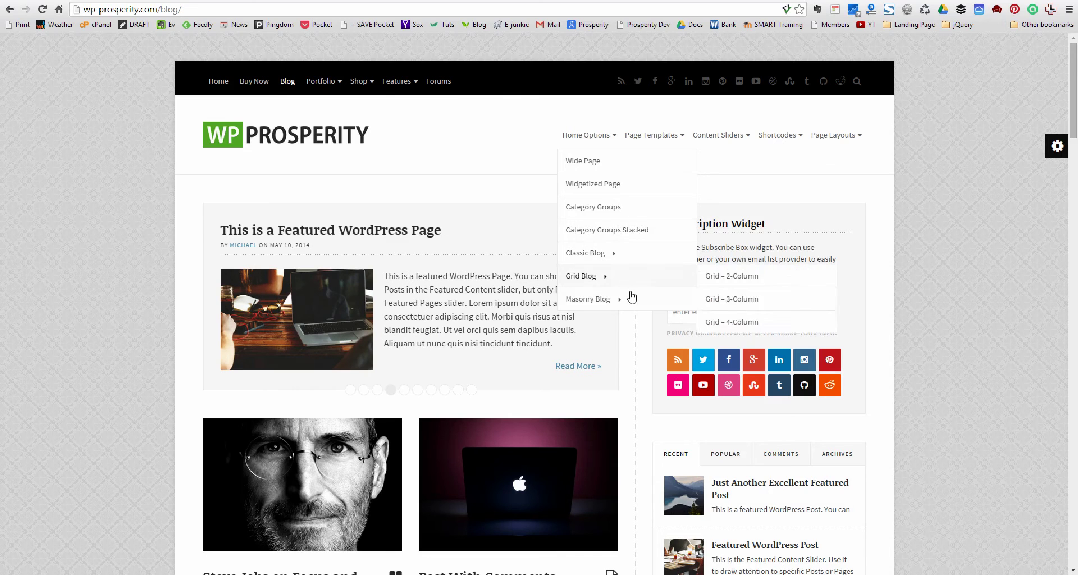
mouse_move(631, 300)
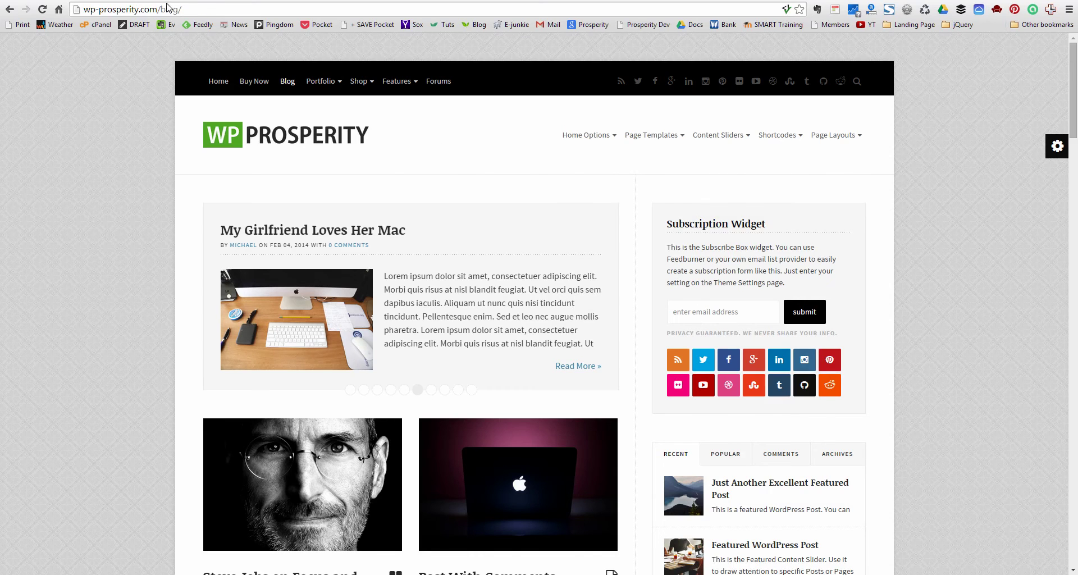
Switch to the browser tab with the personal site's WordPress admin.
key("ctrl+Tab")
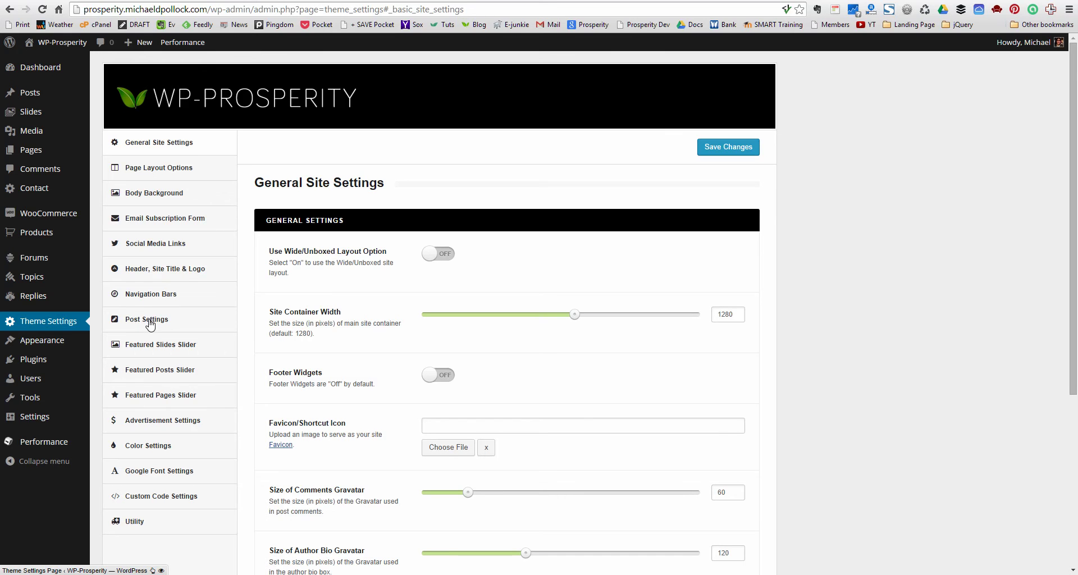
In Post Settings, find Home Page Post Layout and expand its layout choices.
left_click(186, 322)
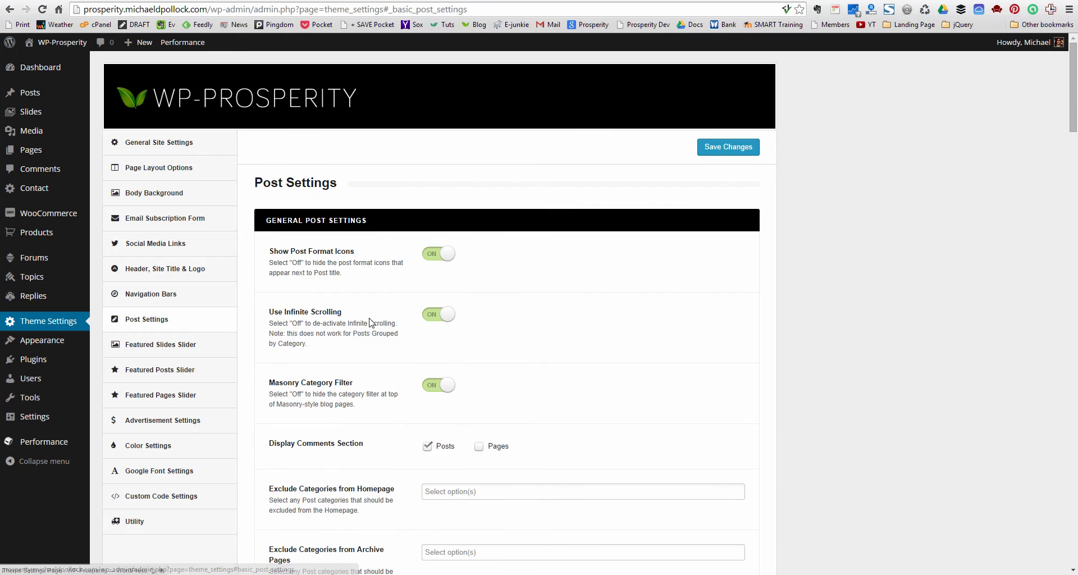
scroll(298, 250, "down", 1)
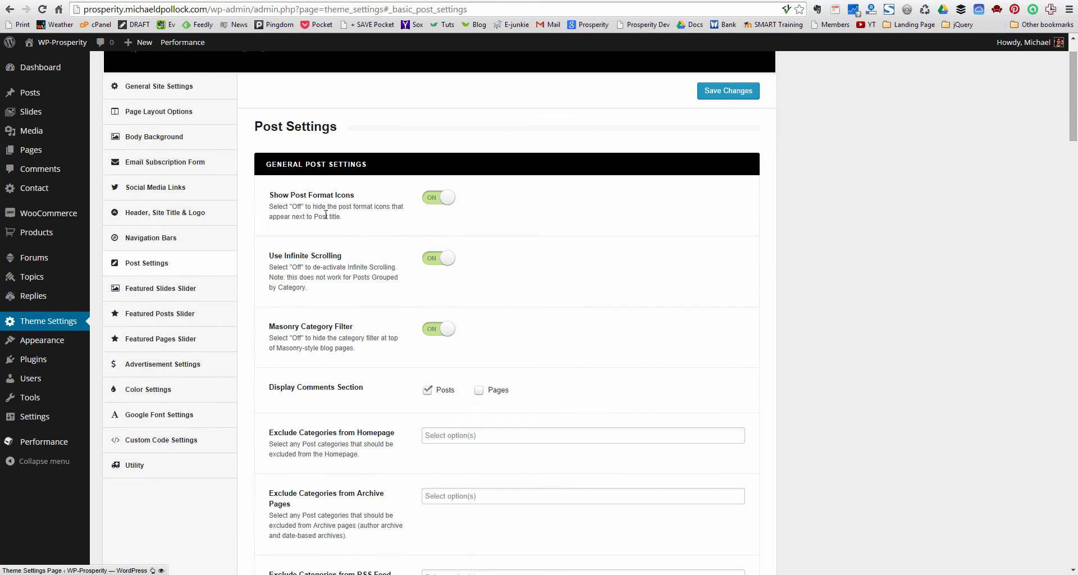
scroll(331, 287, "down", 2)
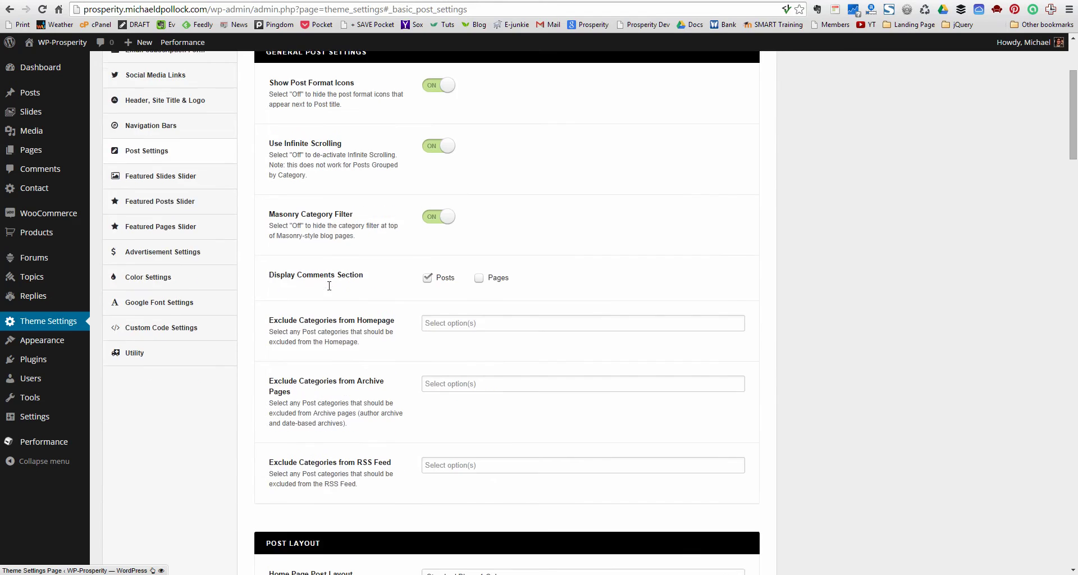
scroll(329, 286, "down", 6)
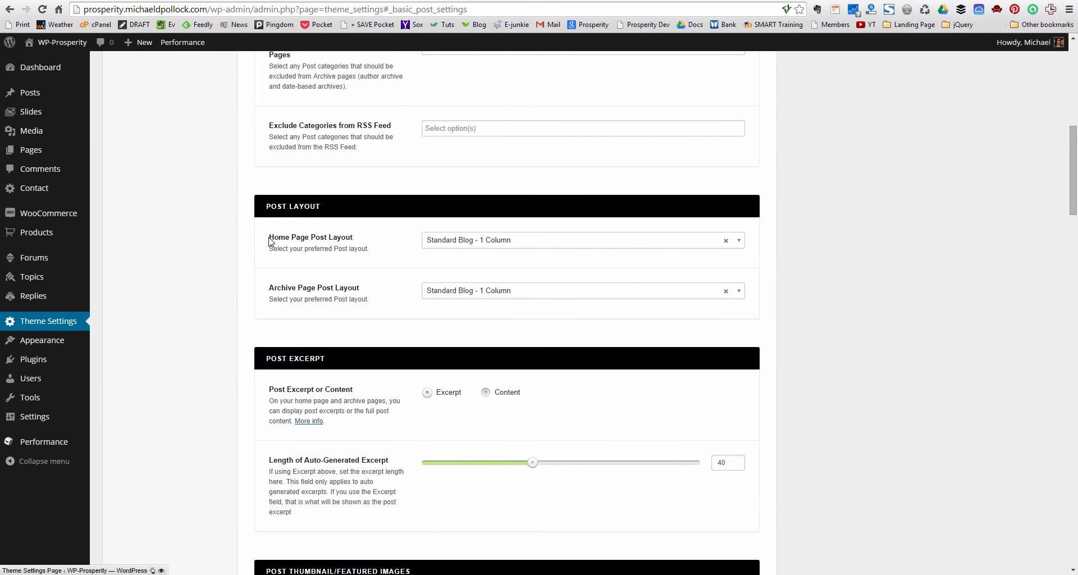
left_click_drag(270, 242, 366, 243)
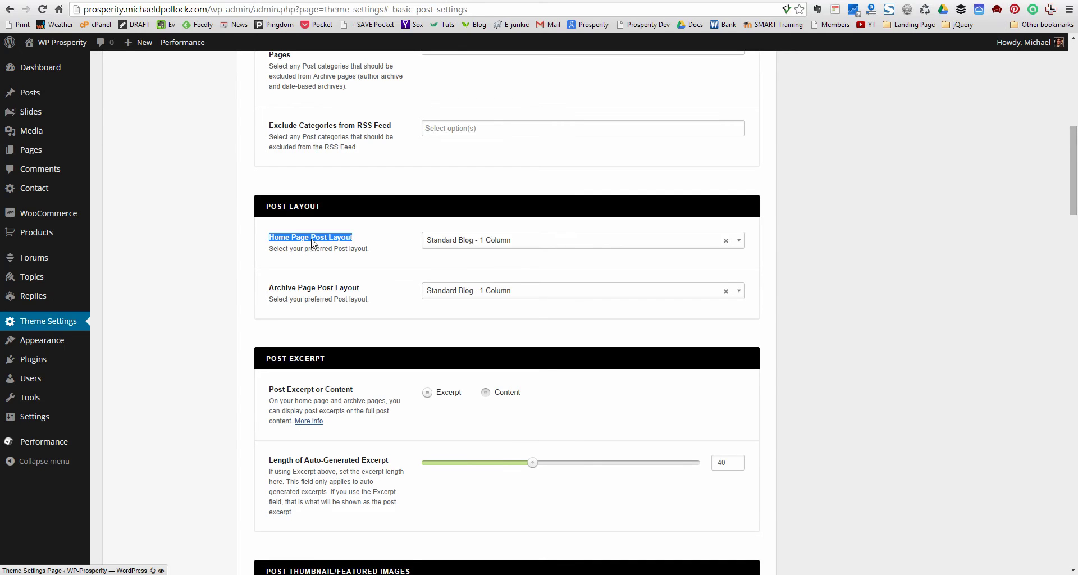
left_click(524, 246)
scroll(487, 286, "down", 1)
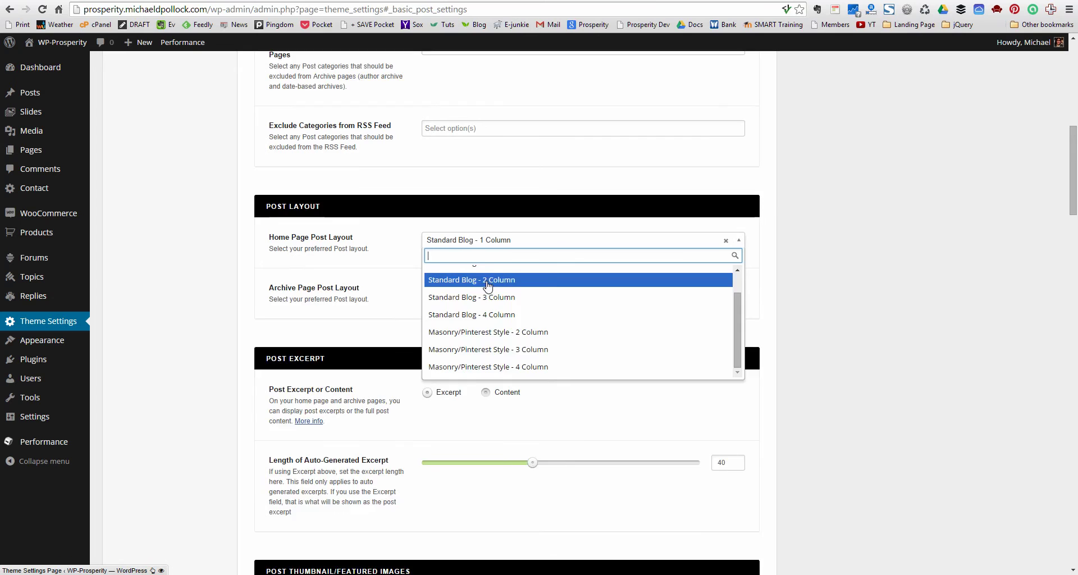
scroll(488, 286, "down", 1)
scroll(487, 286, "up", 2)
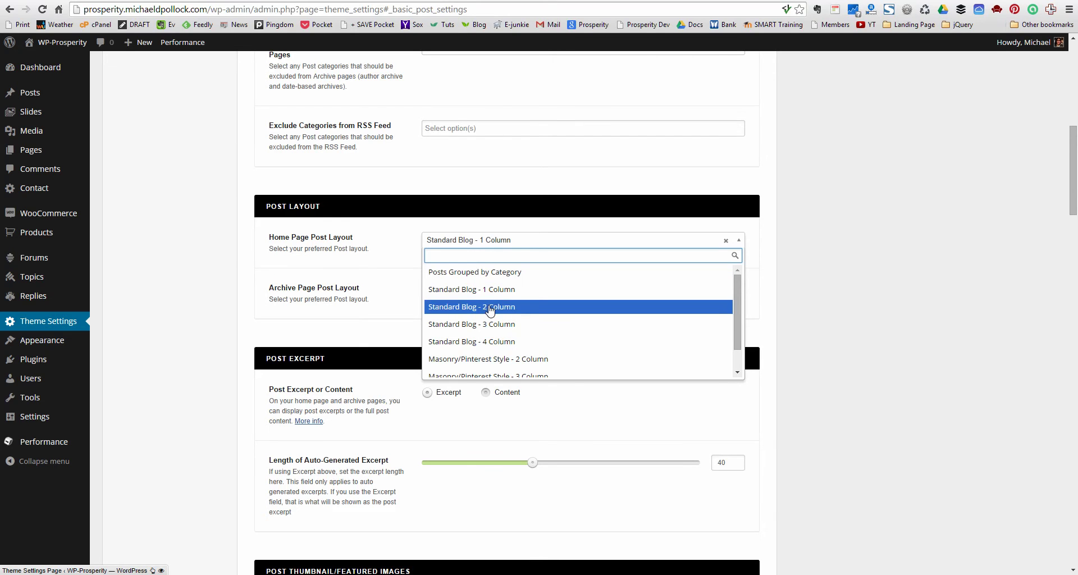
Set Home Page Post Layout to Standard Blog - 2 Column and save the settings.
left_click(516, 309)
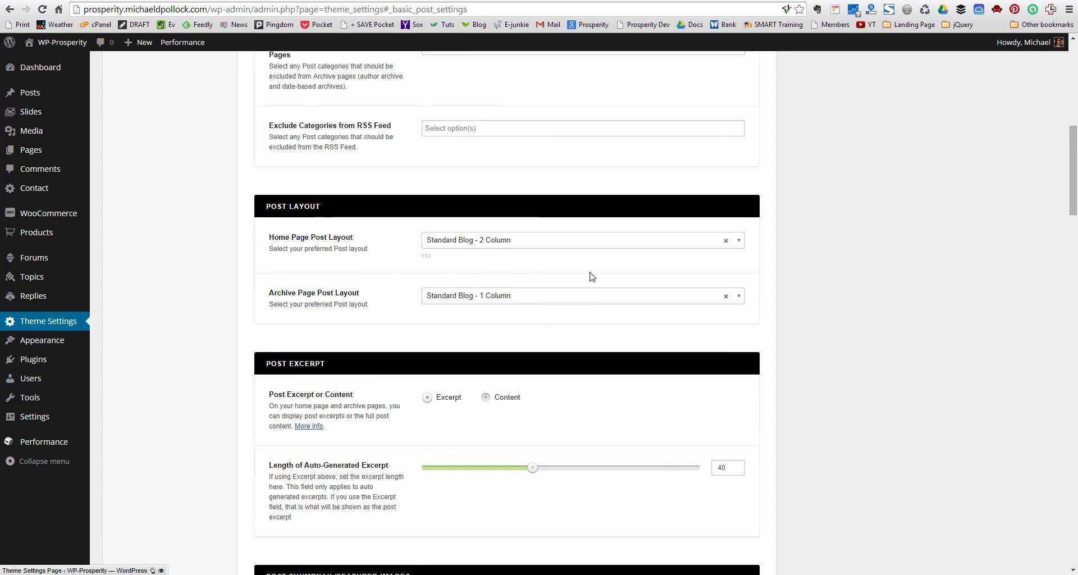
scroll(592, 277, "up", 9)
left_click(729, 147)
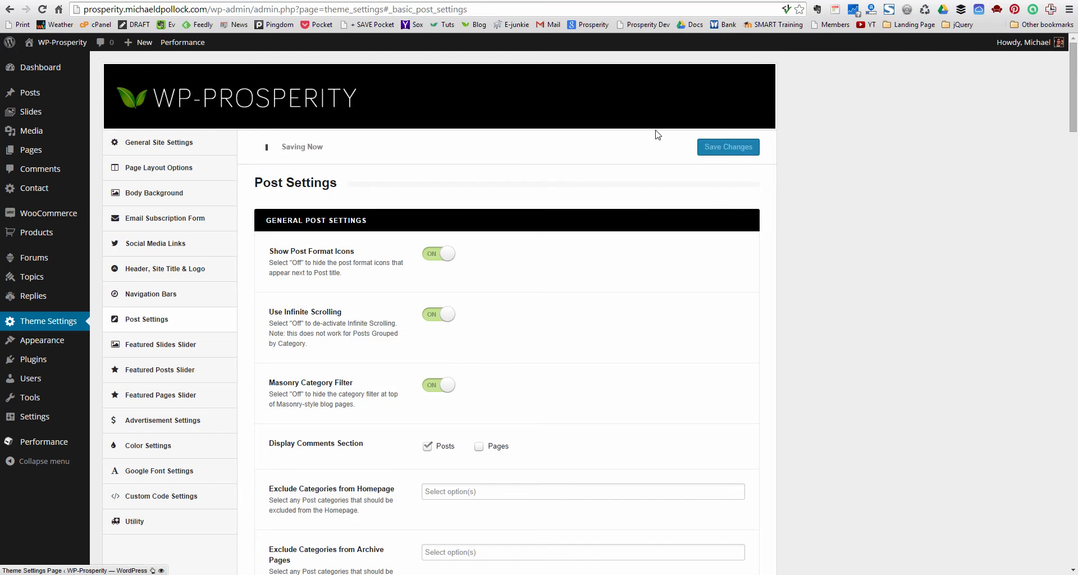
Check the live homepage's two-column post grid, then return to Theme Settings.
left_click(62, 42)
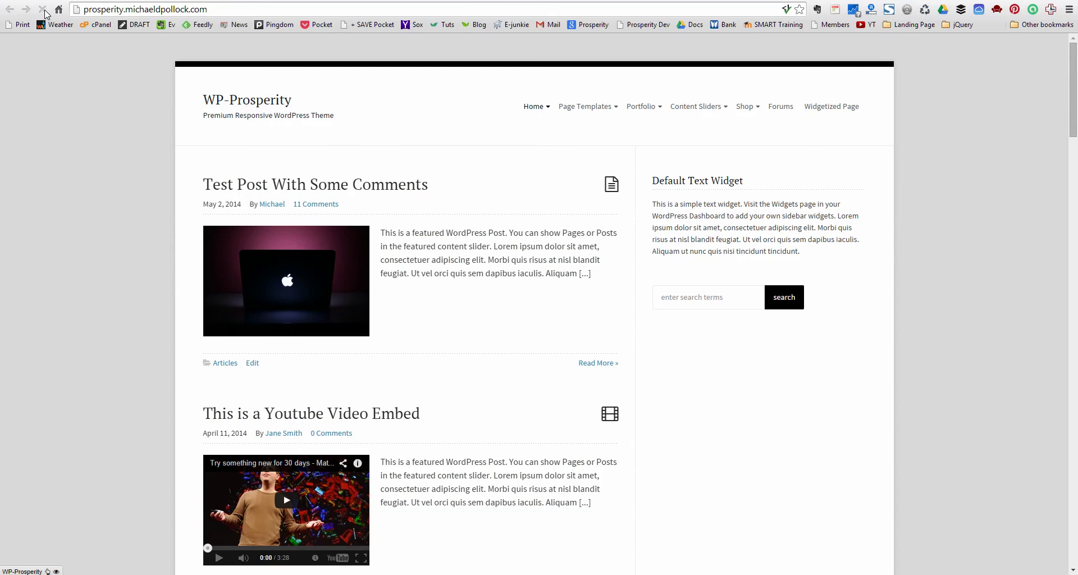
key("ctrl+w")
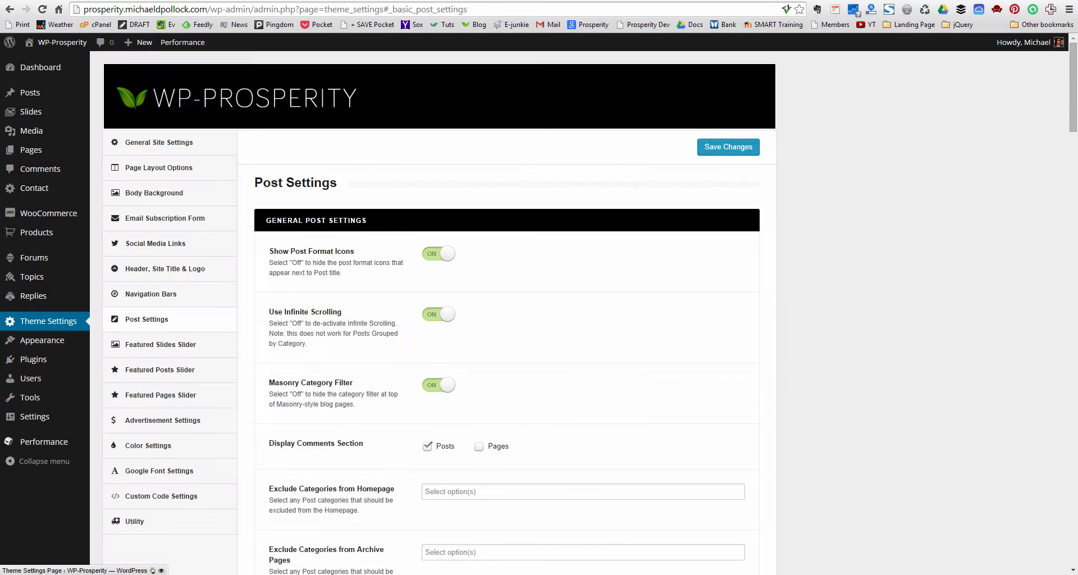
key("ctrl+shift+t")
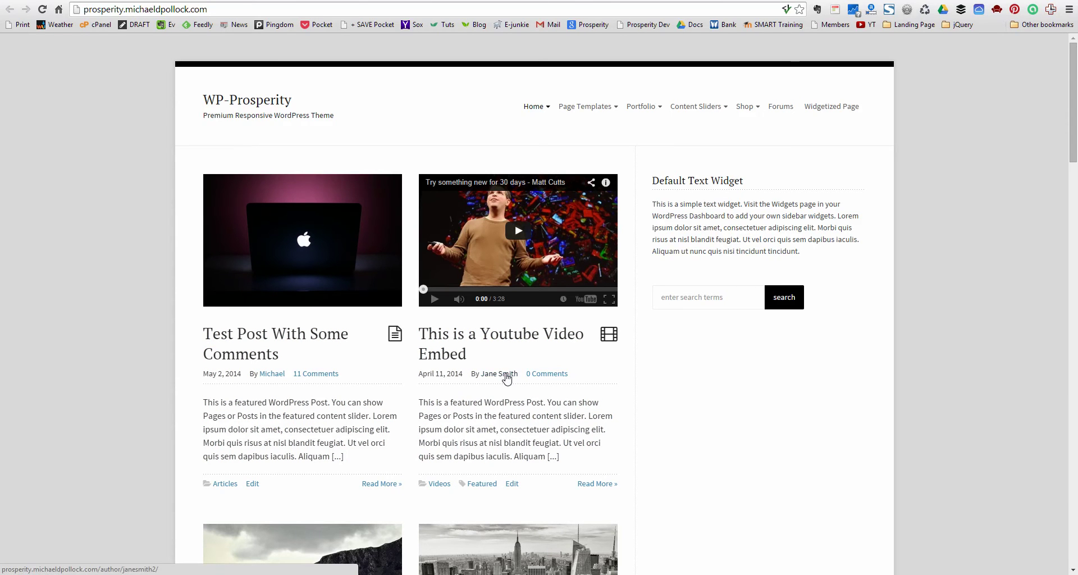
scroll(494, 384, "down", 4)
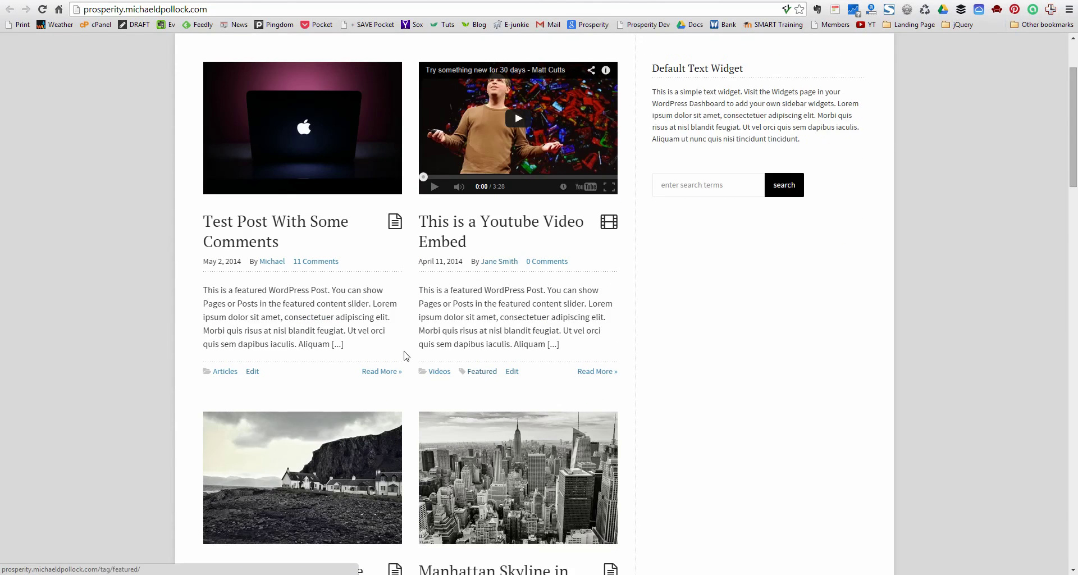
scroll(405, 355, "down", 3)
scroll(405, 355, "up", 7)
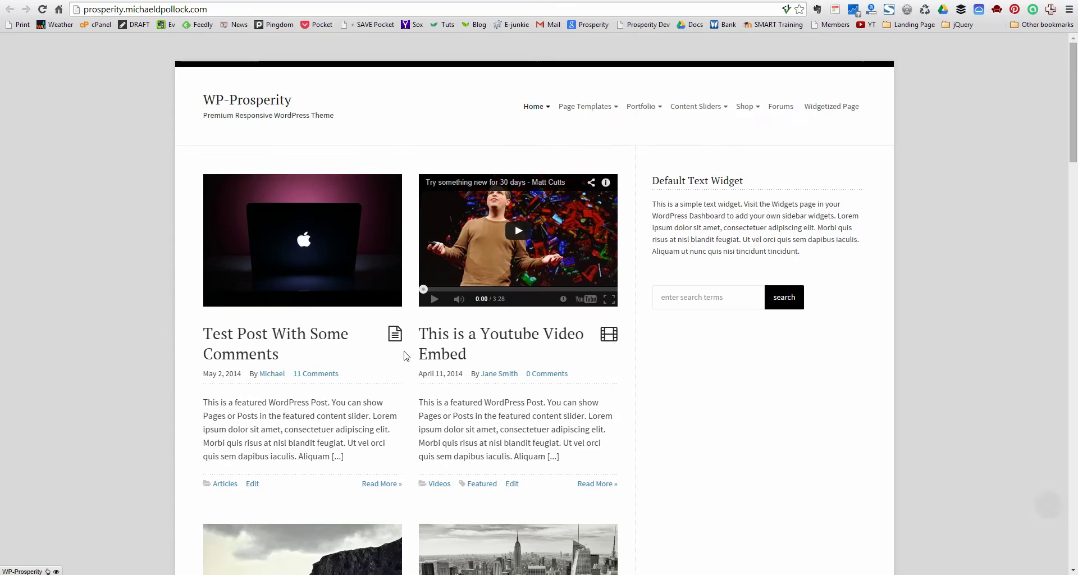
key("alt+Left")
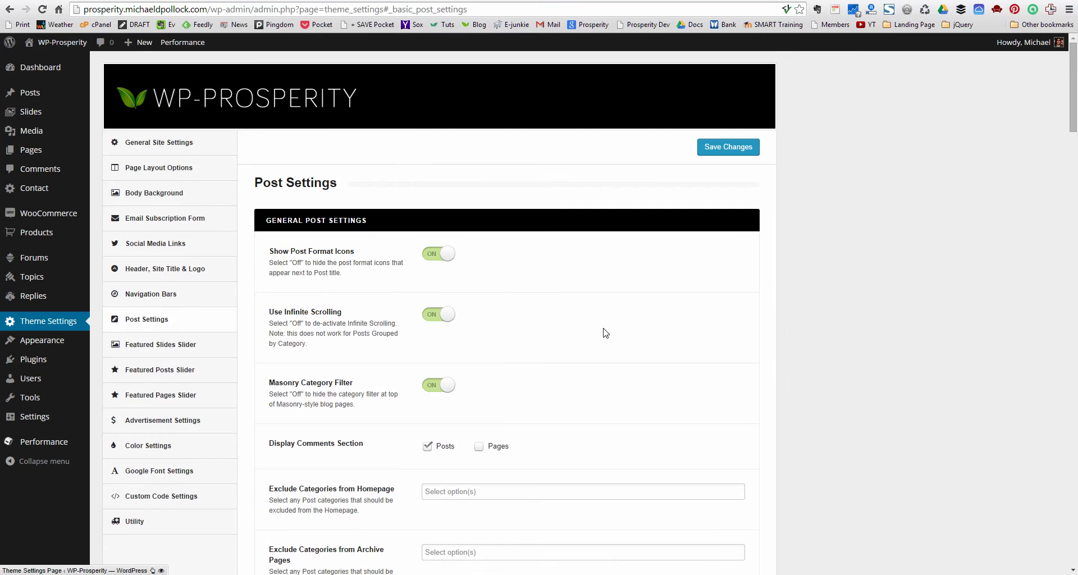
scroll(606, 331, "down", 5)
scroll(573, 321, "down", 4)
Change Home Page Post Layout to Posts Grouped by Category.
left_click(487, 242)
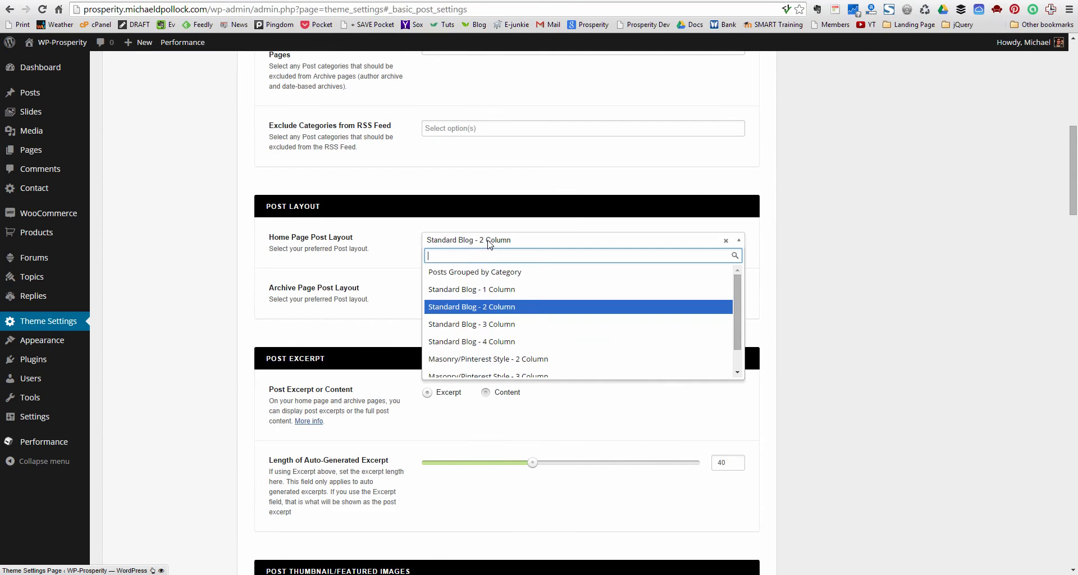
scroll(483, 292, "down", 1)
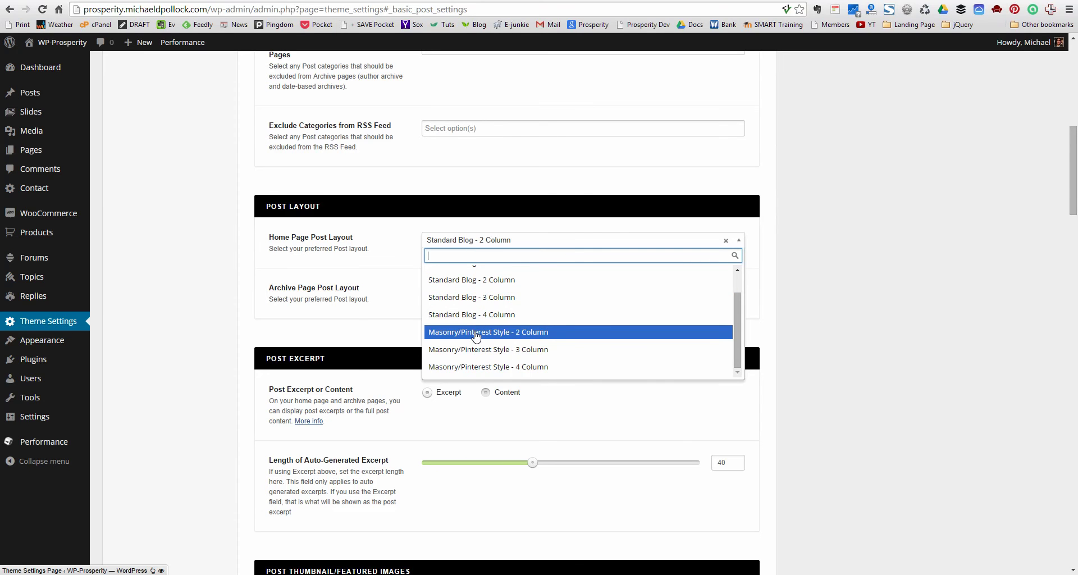
scroll(476, 335, "up", 3)
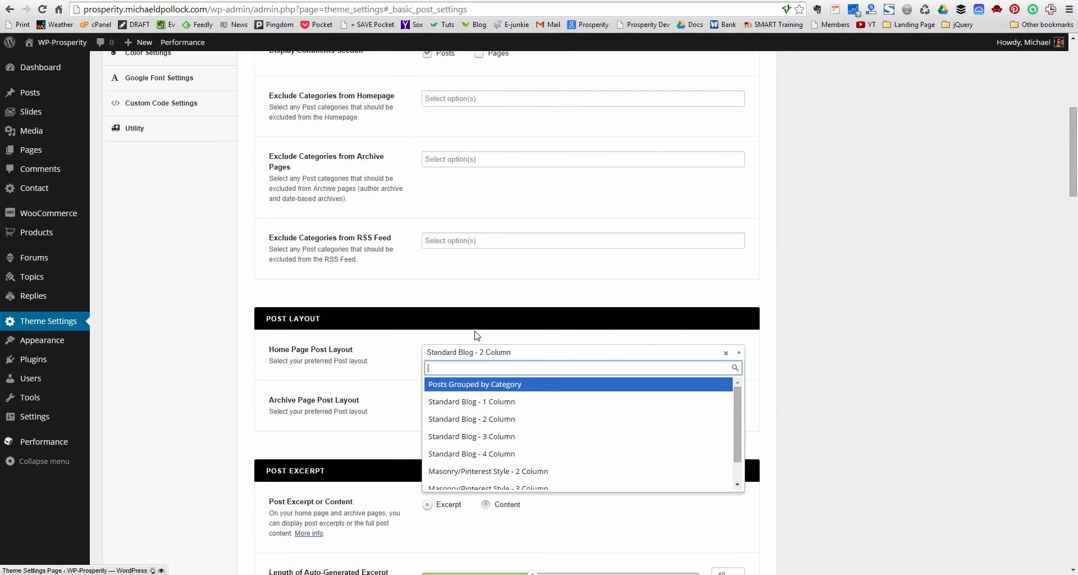
left_click(470, 386)
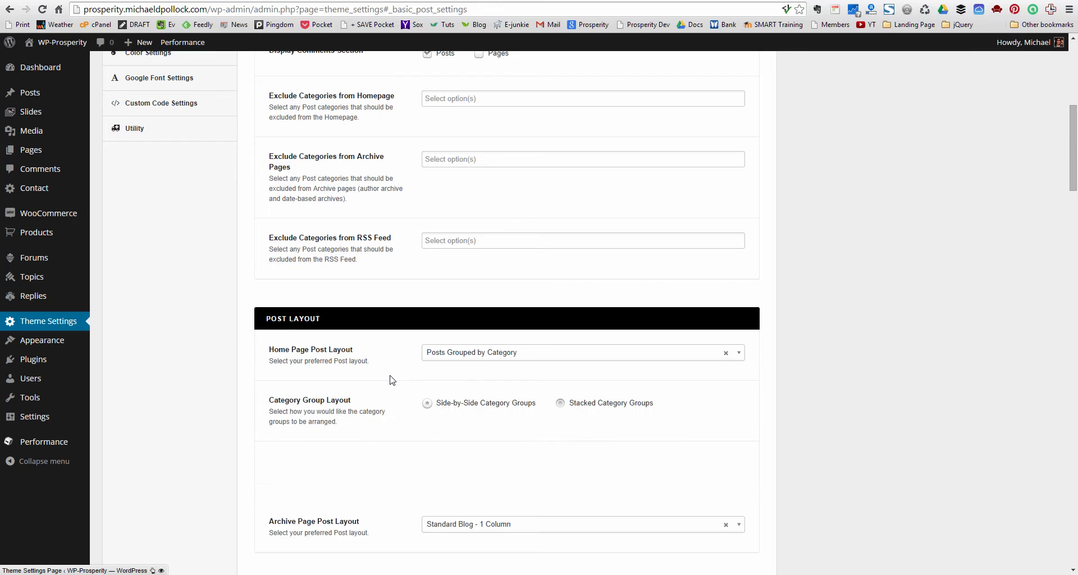
scroll(389, 393, "down", 2)
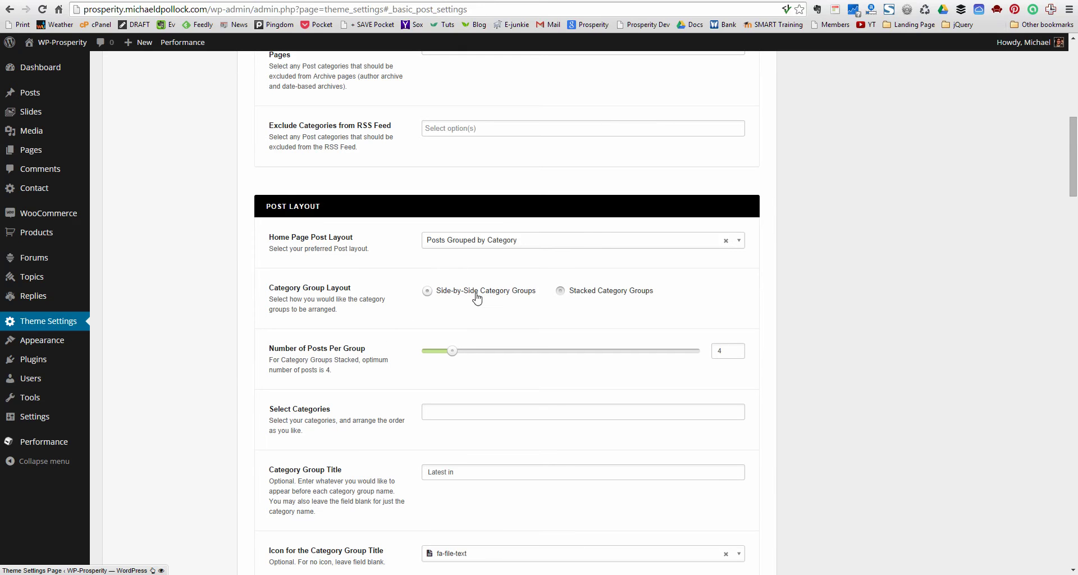
scroll(372, 349, "down", 2)
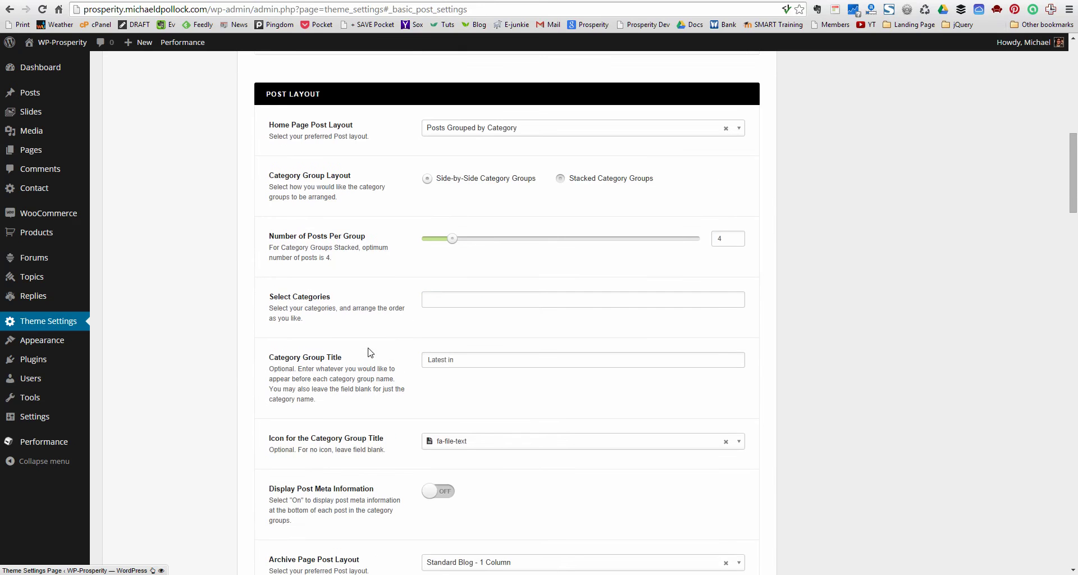
Select Articles, Blog Design, CityScapes and Galleries as grouped categories and save.
left_click(440, 302)
left_click(444, 314)
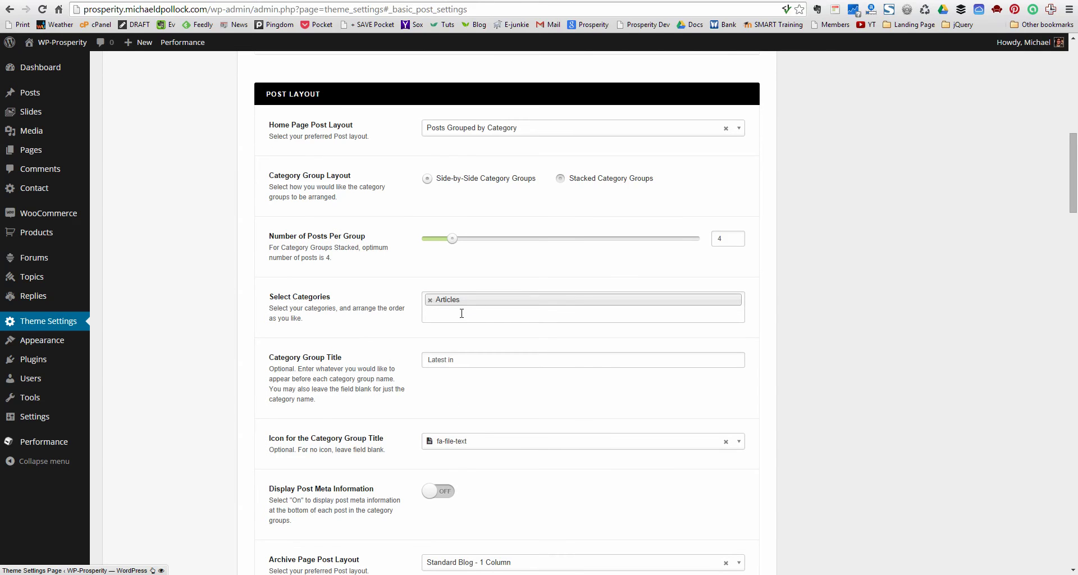
left_click(461, 313)
left_click(449, 352)
left_click(439, 329)
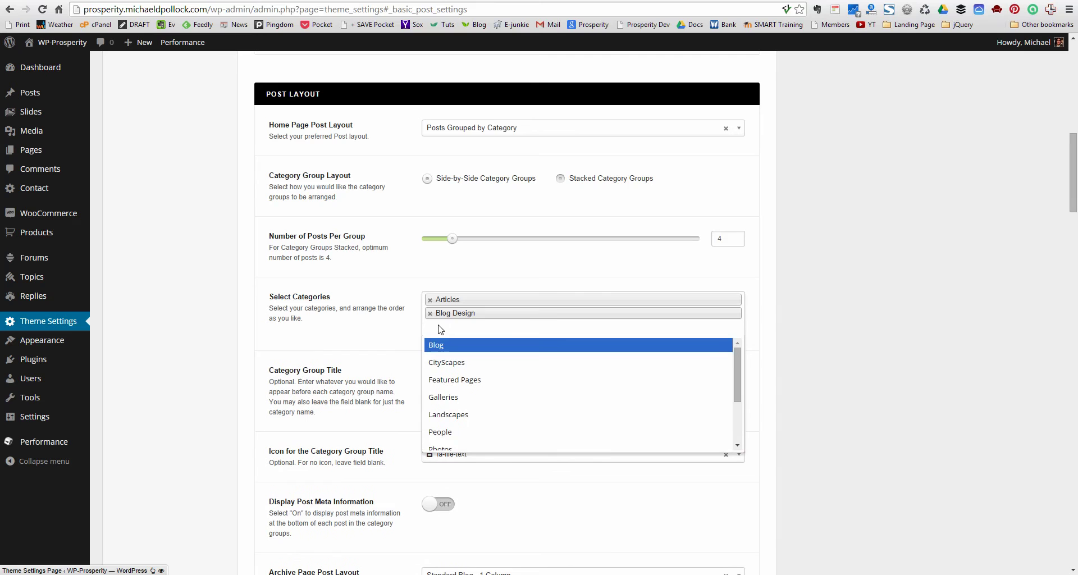
left_click(438, 363)
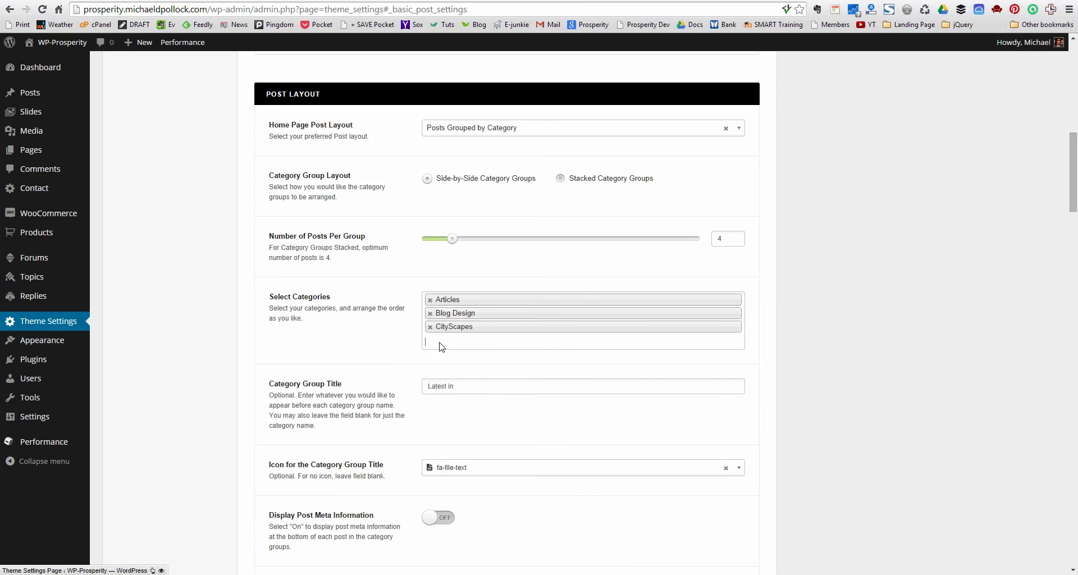
left_click(441, 342)
left_click(440, 393)
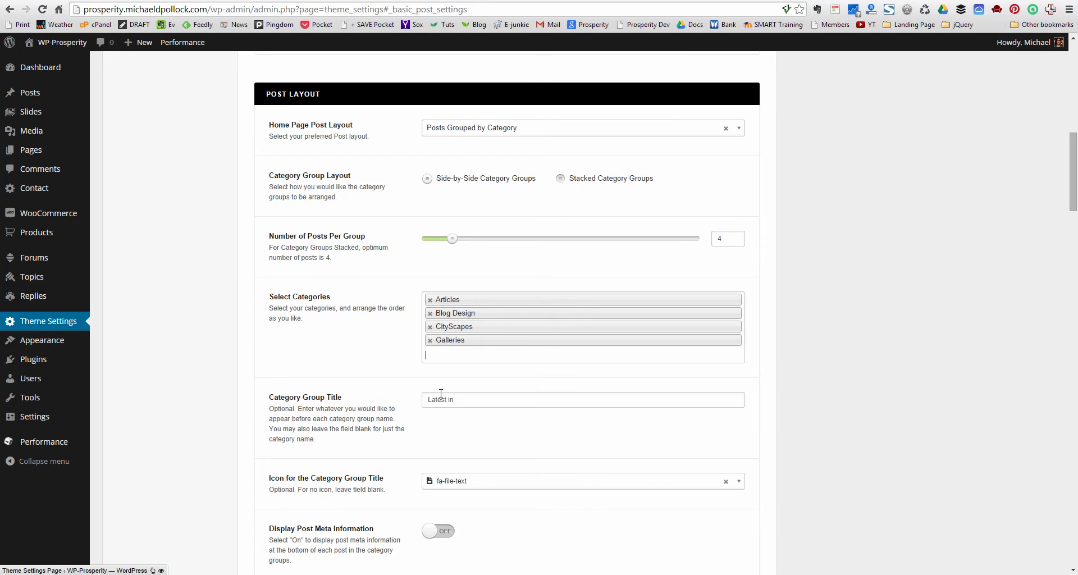
scroll(708, 425, "up", 10)
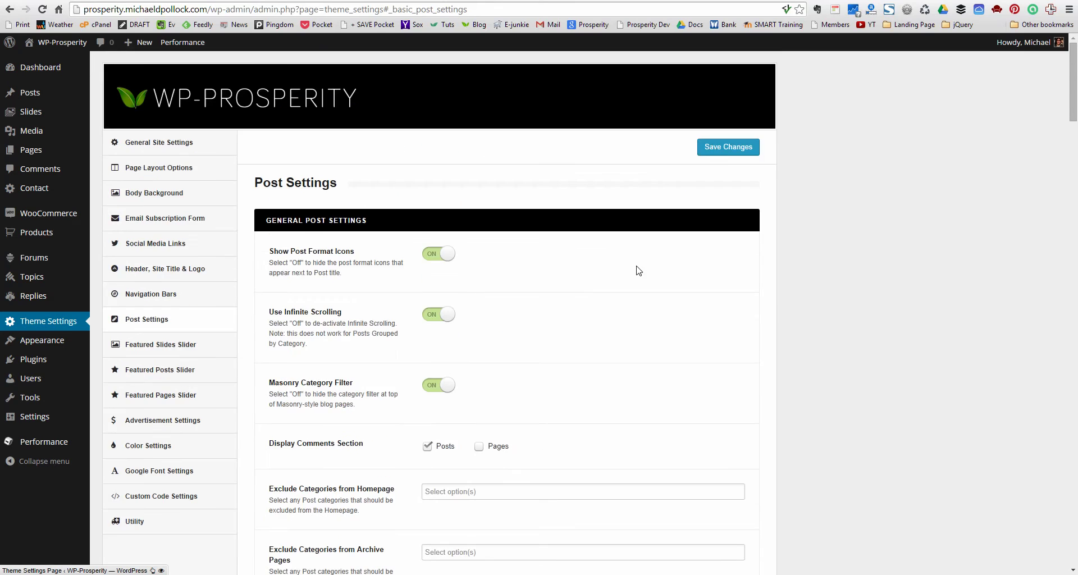
left_click(724, 147)
Reload the homepage and review its Latest in Articles, Blog Design, CityScapes and Galleries groups.
left_click(63, 43)
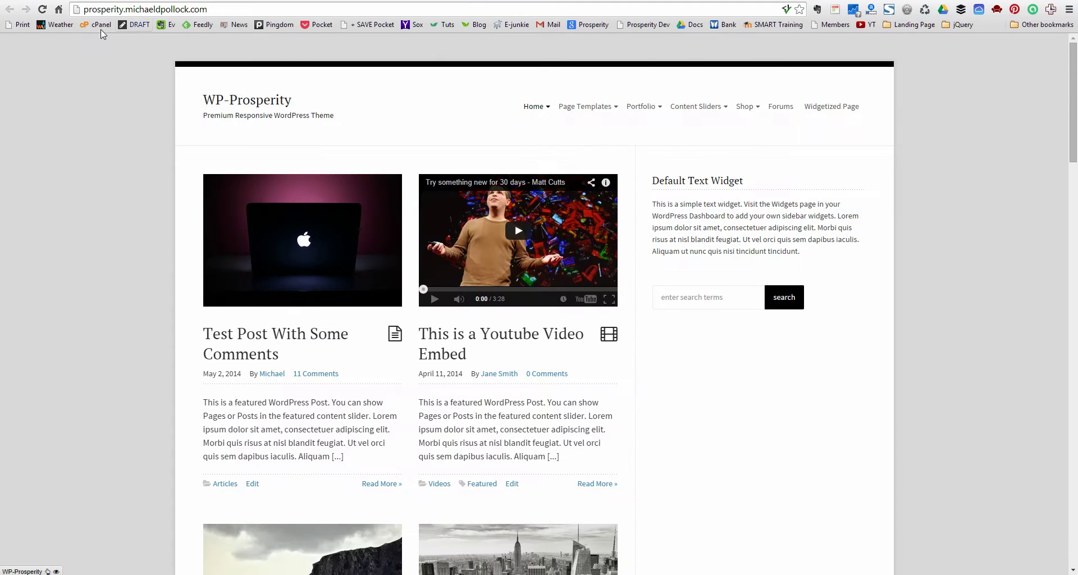
left_click(42, 10)
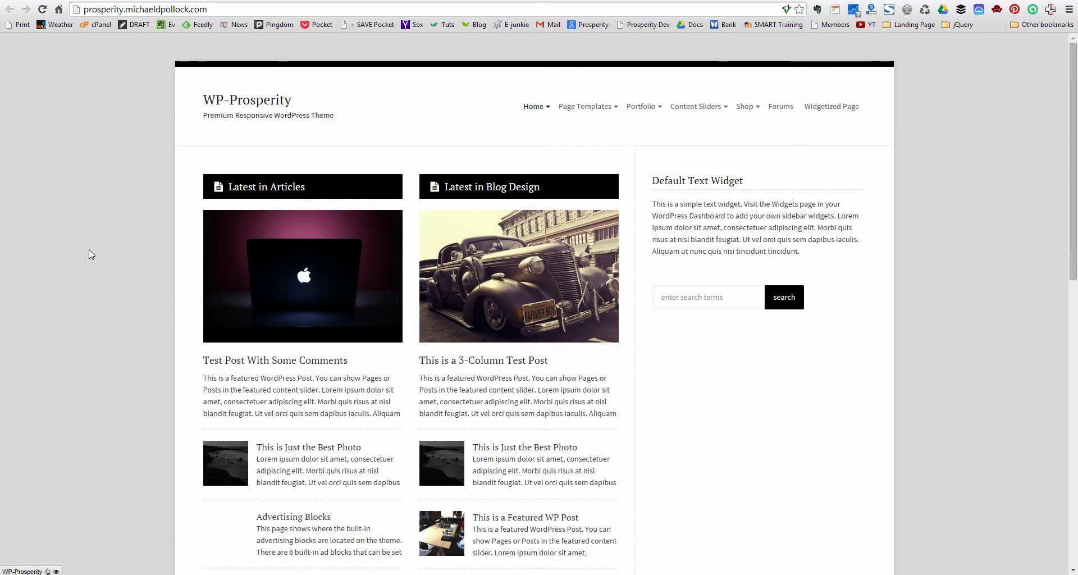
scroll(90, 265, "down", 12)
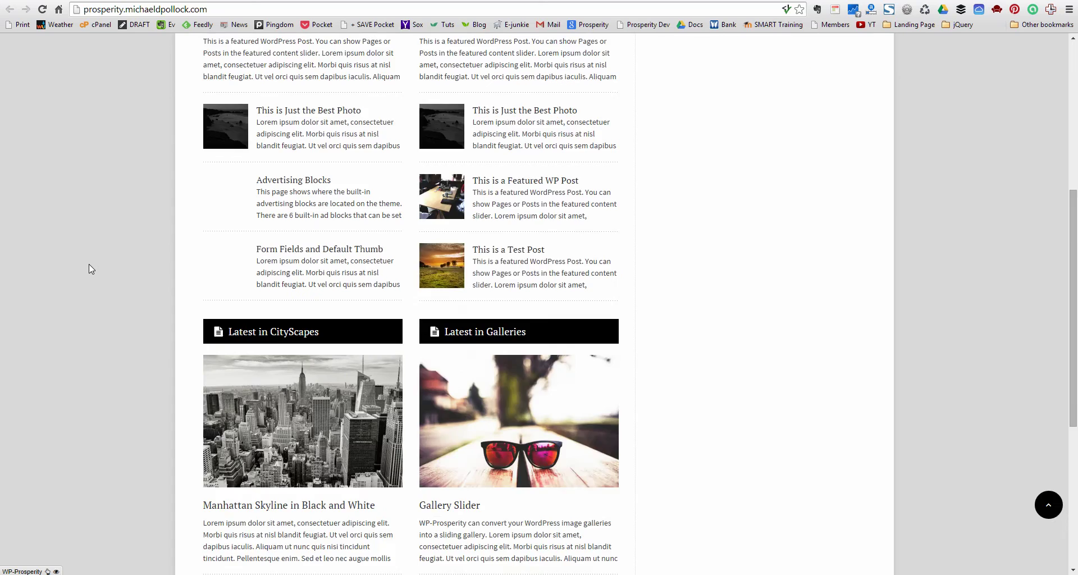
scroll(89, 264, "up", 12)
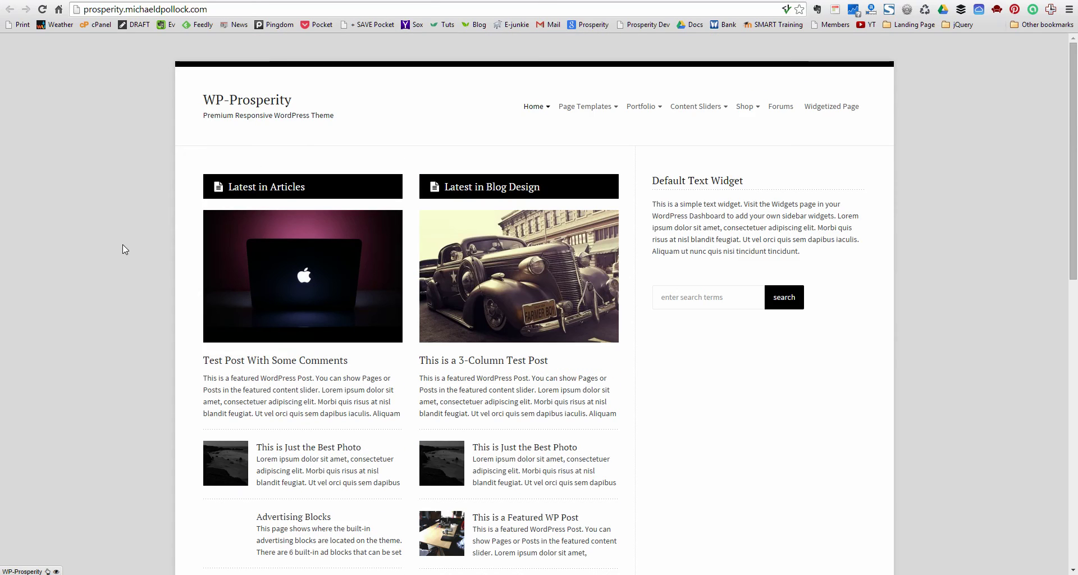
Switch to Stacked Category Groups, save, and reload the homepage.
key("ctrl+Tab")
scroll(371, 363, "down", 7)
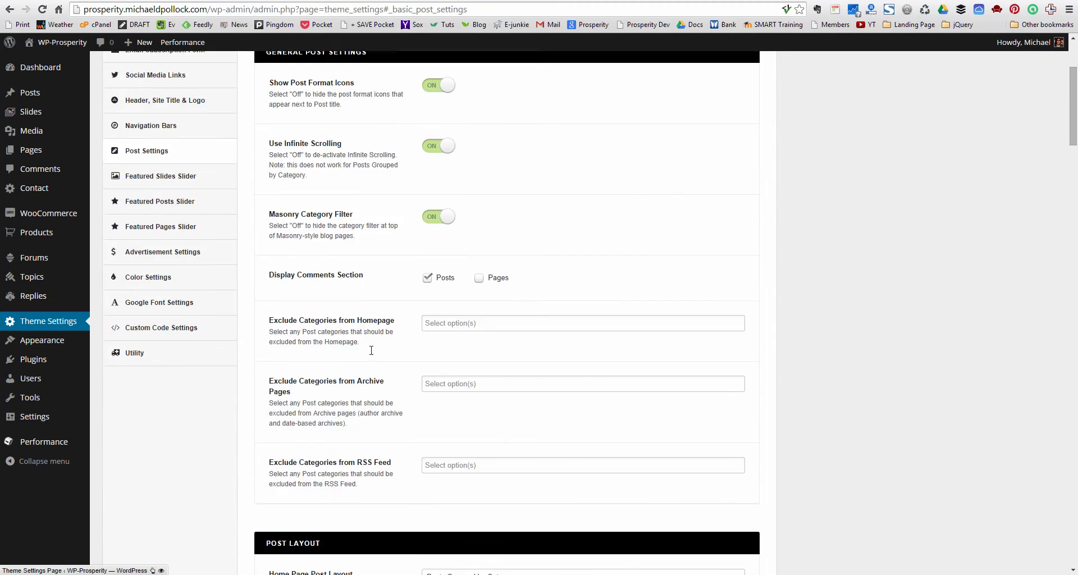
left_click(560, 403)
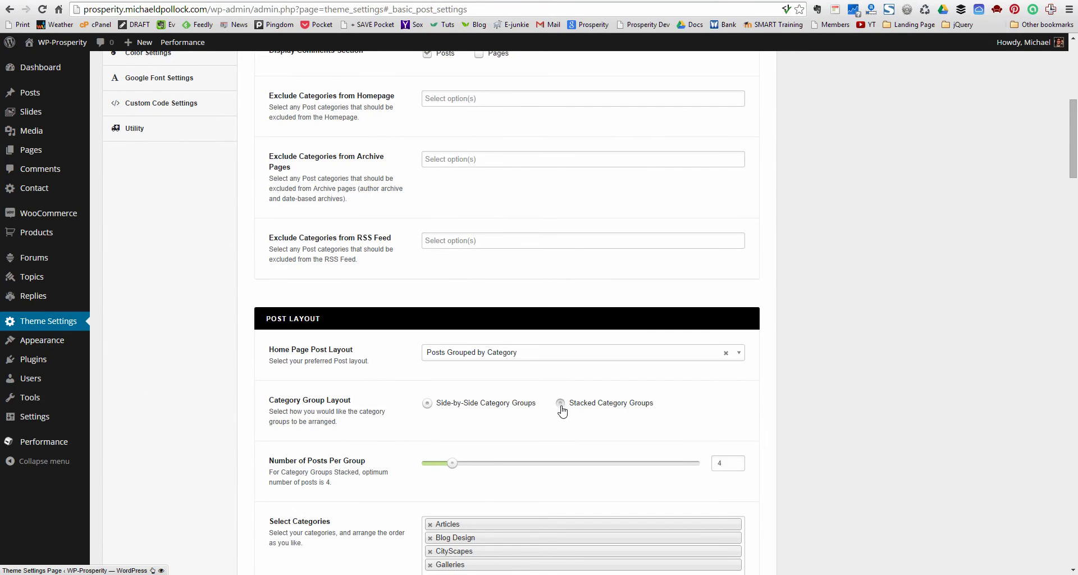
scroll(610, 411, "up", 7)
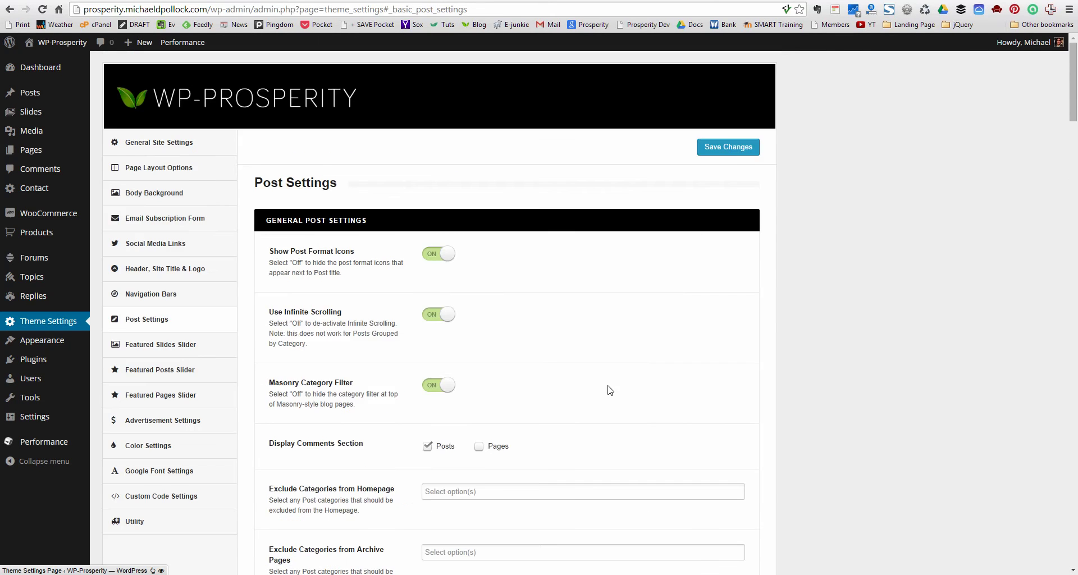
left_click(728, 148)
key("ctrl+Tab")
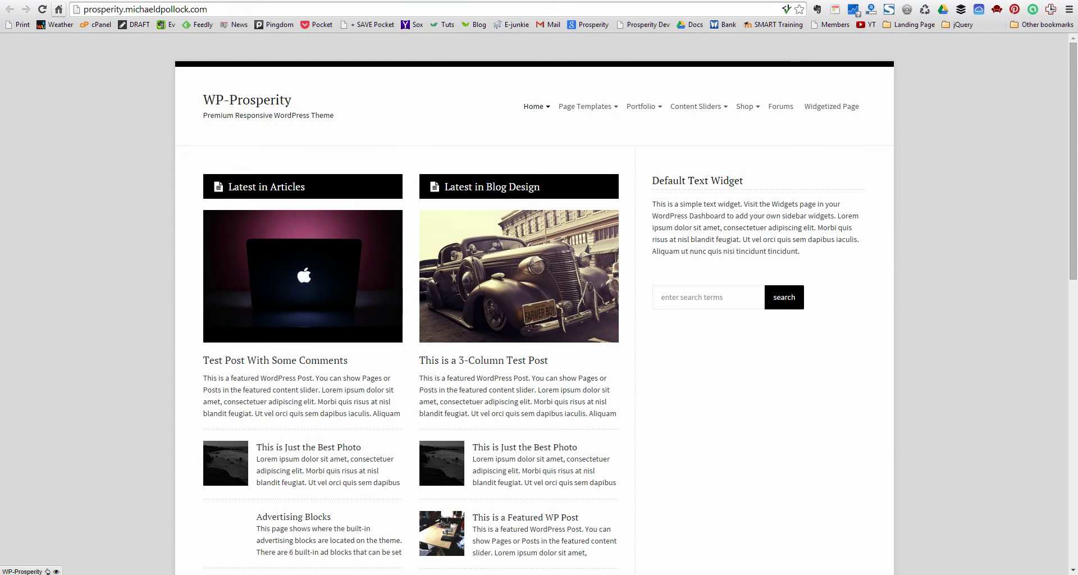
left_click(42, 9)
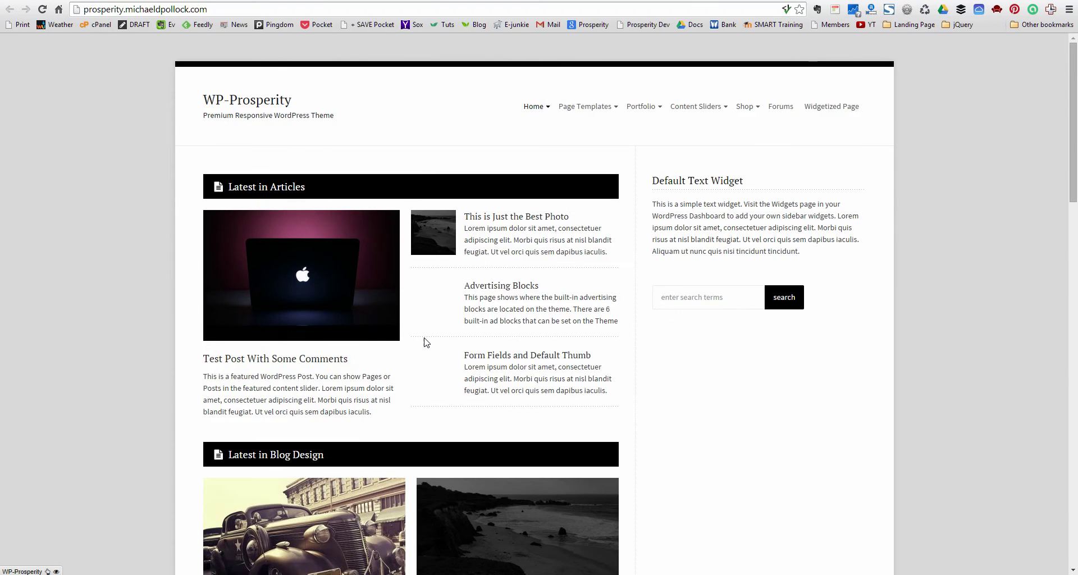
Scroll through the homepage's stacked full-width category groups and back to the top.
scroll(416, 343, "down", 9)
scroll(393, 344, "down", 6)
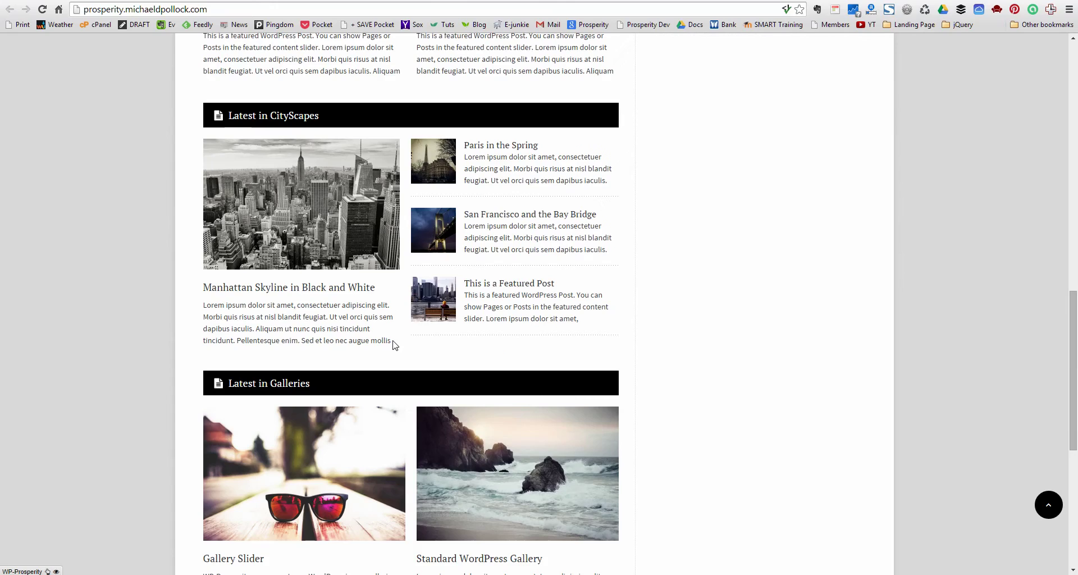
scroll(394, 344, "up", 15)
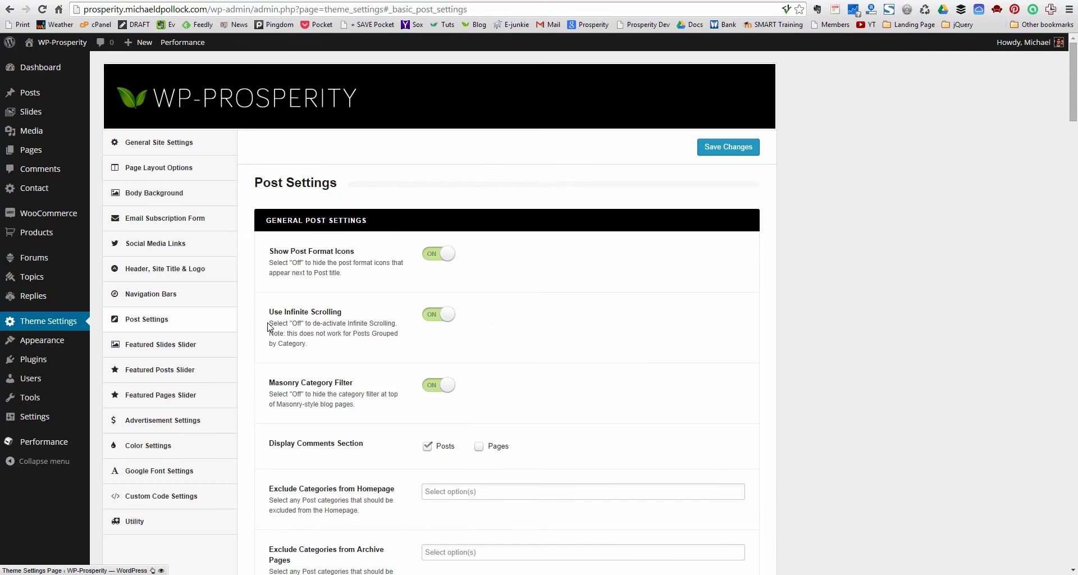
Set Home Page Post Layout to Standard Blog - 1 Column, then return to the live homepage.
scroll(343, 328, "down", 10)
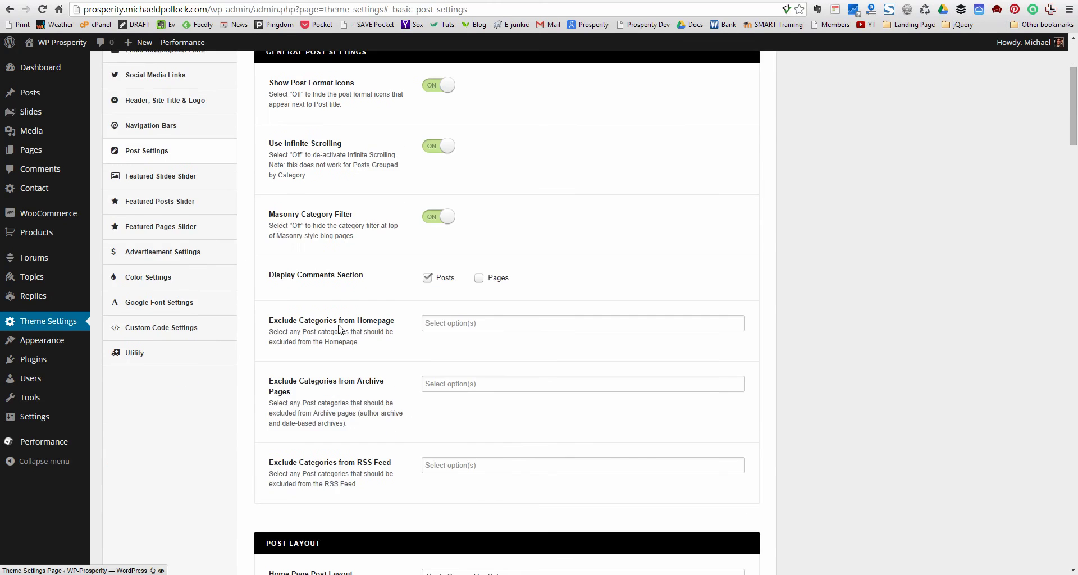
scroll(371, 328, "up", 2)
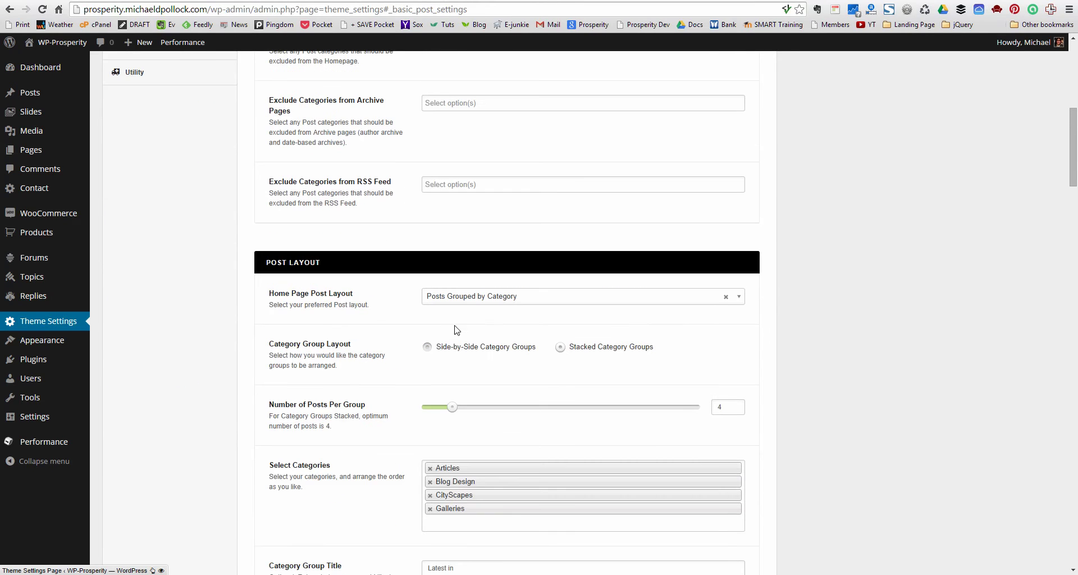
left_click(446, 302)
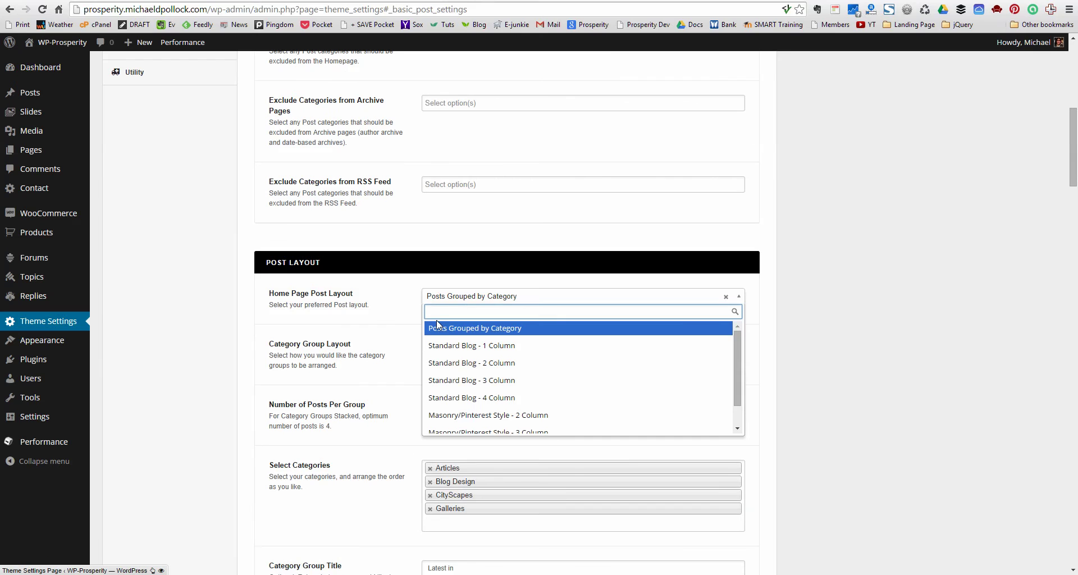
left_click(446, 346)
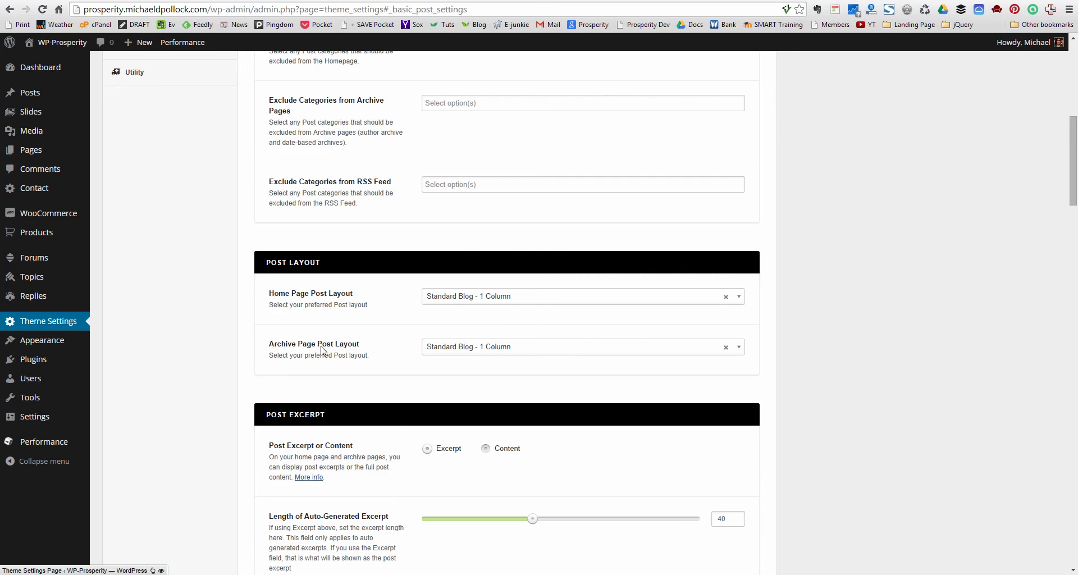
key("ctrl+Tab")
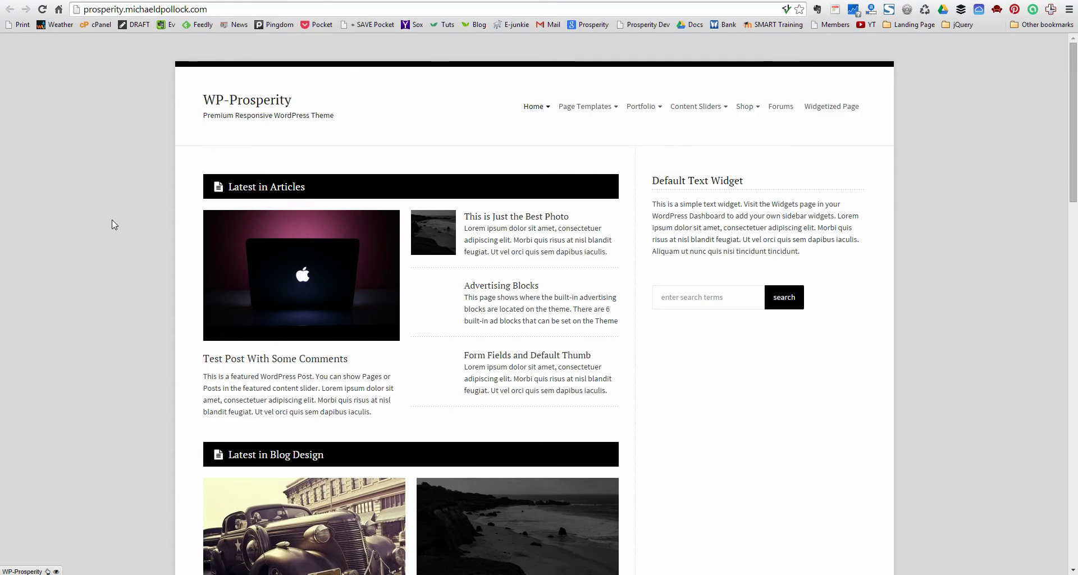
Open the 'Test Post With Some Comments' post, then its author's archive, and scroll through it.
left_click(219, 236)
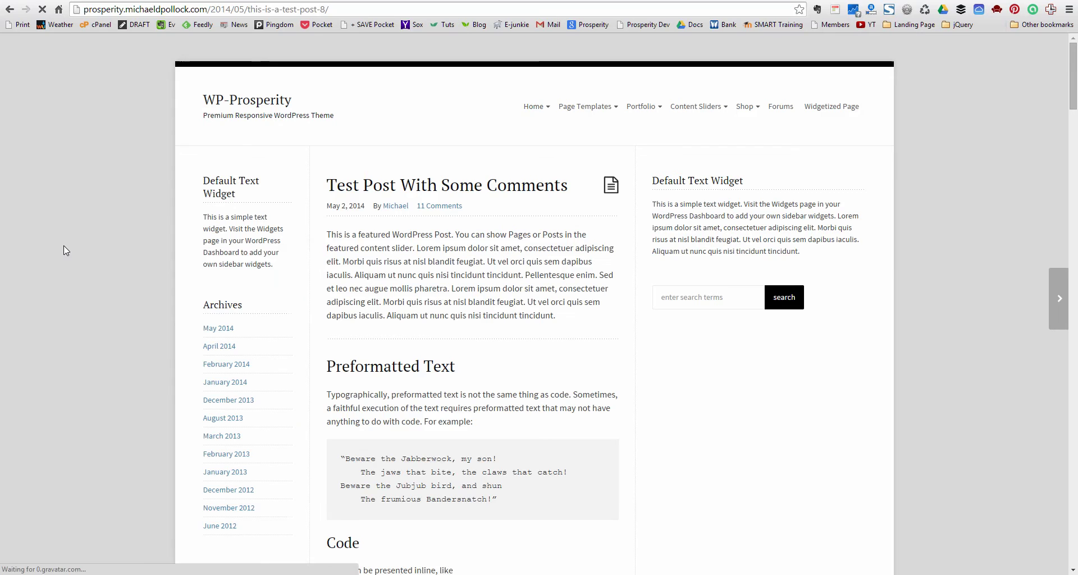
left_click(394, 207)
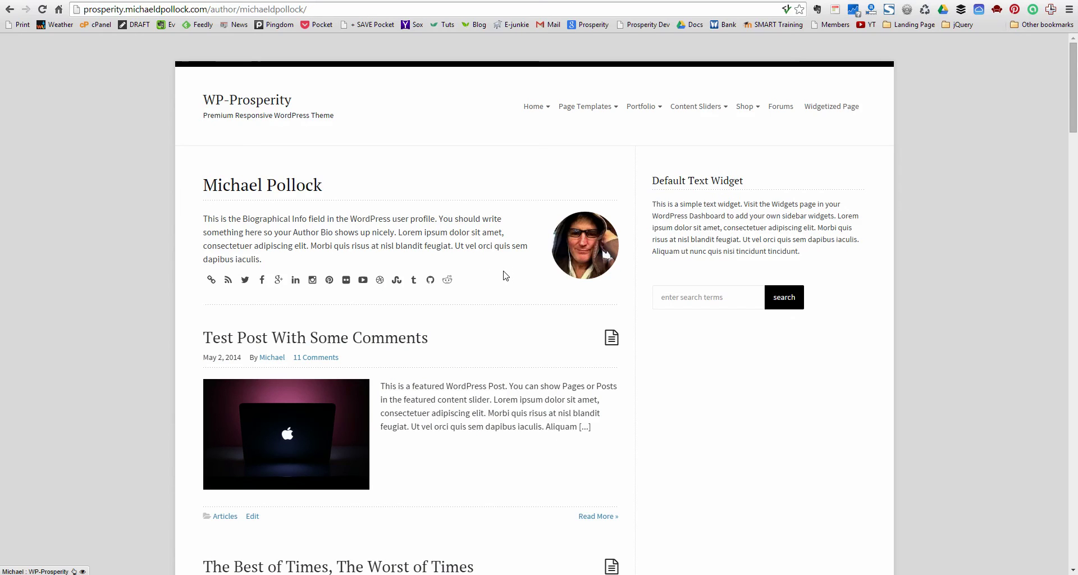
scroll(501, 275, "down", 1)
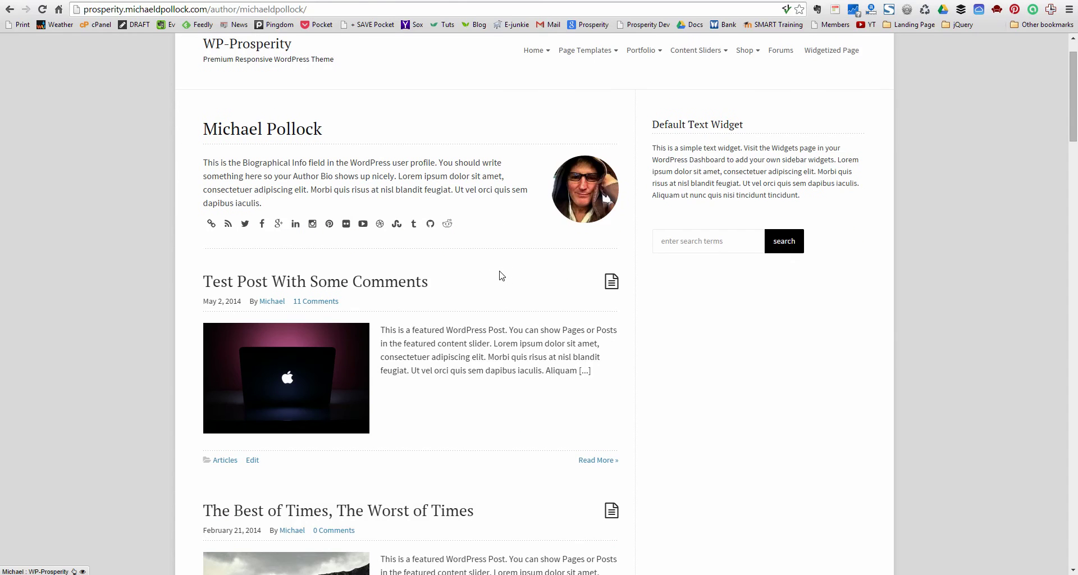
scroll(501, 274, "down", 3)
scroll(500, 274, "up", 4)
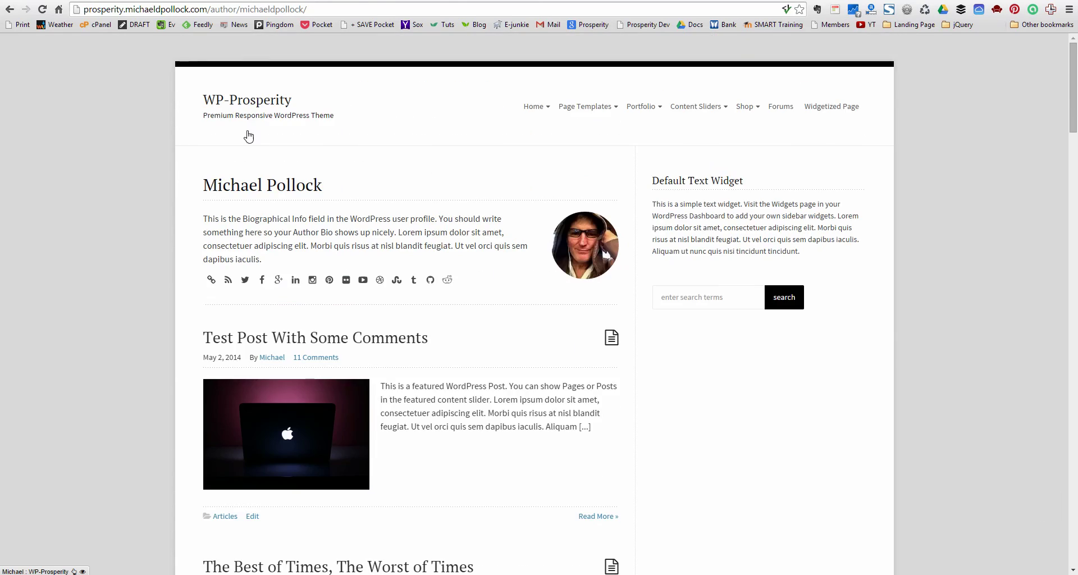
Back in Theme Settings, set Archive Page Post Layout to Standard Blog - 2 Column and save changes.
key("ctrl+Tab")
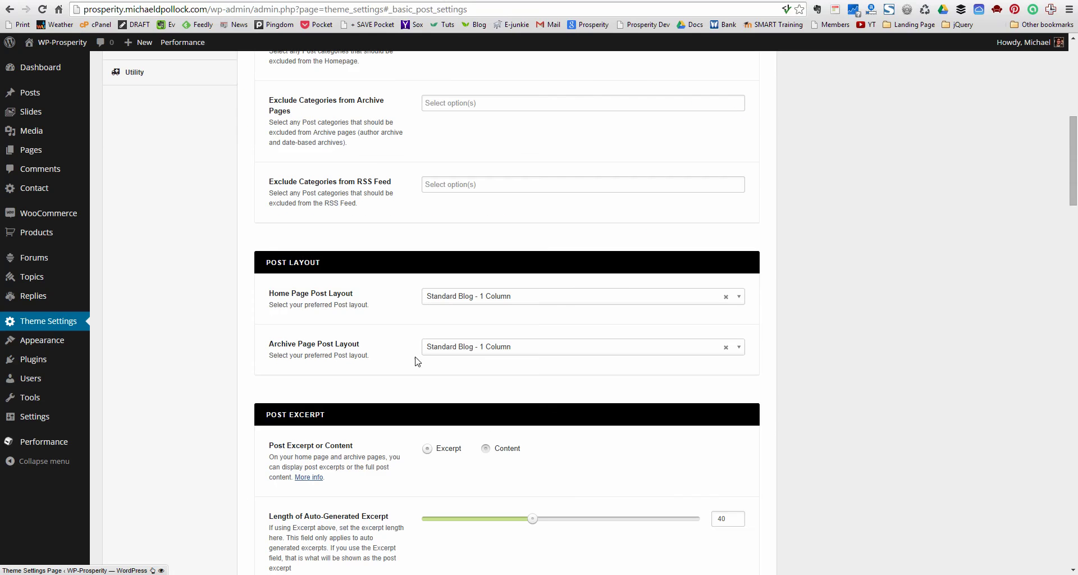
left_click(466, 350)
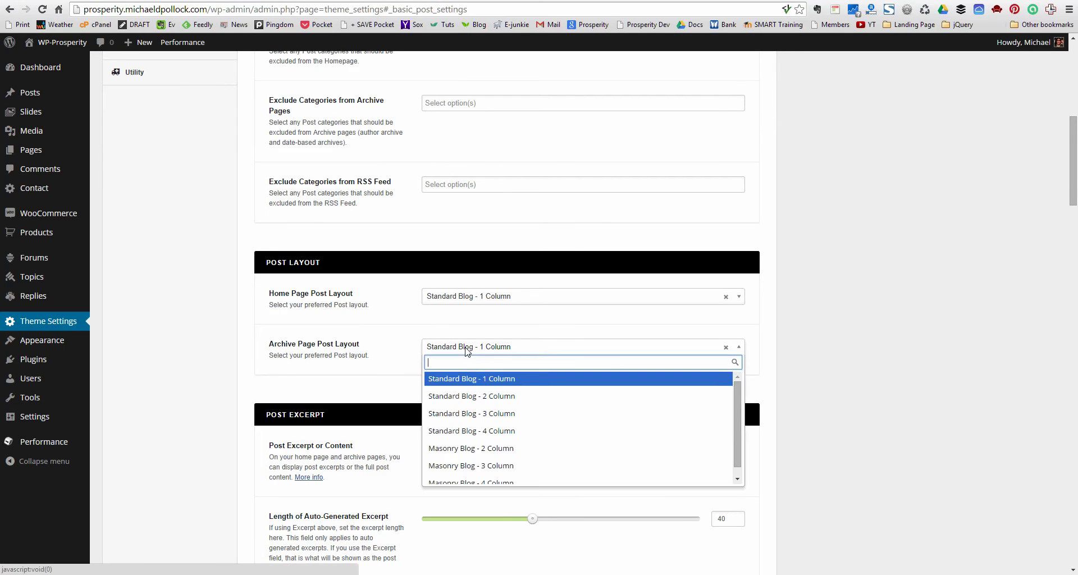
left_click(469, 397)
scroll(464, 332, "up", 8)
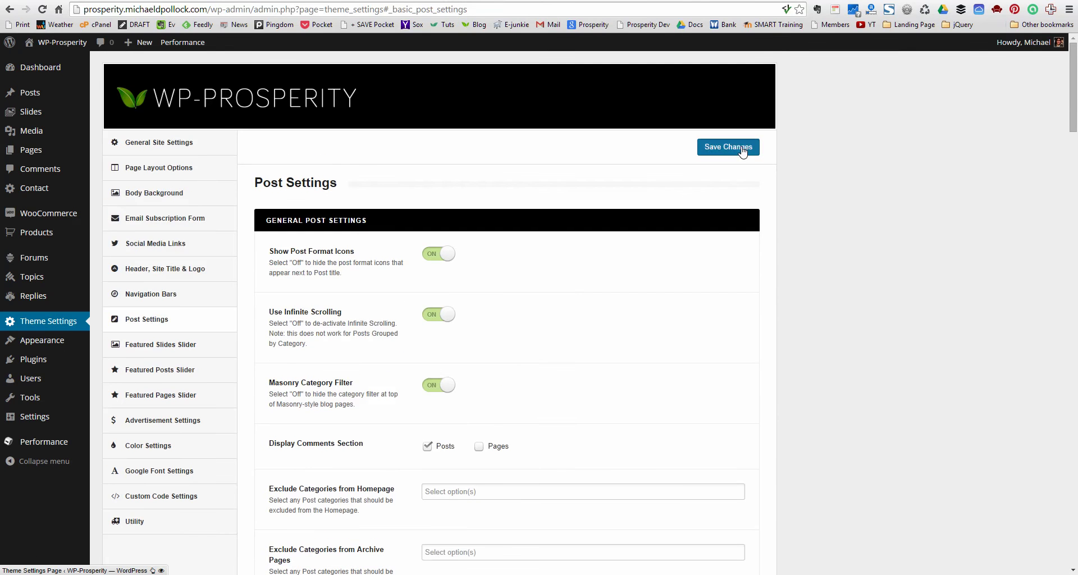
left_click(743, 149)
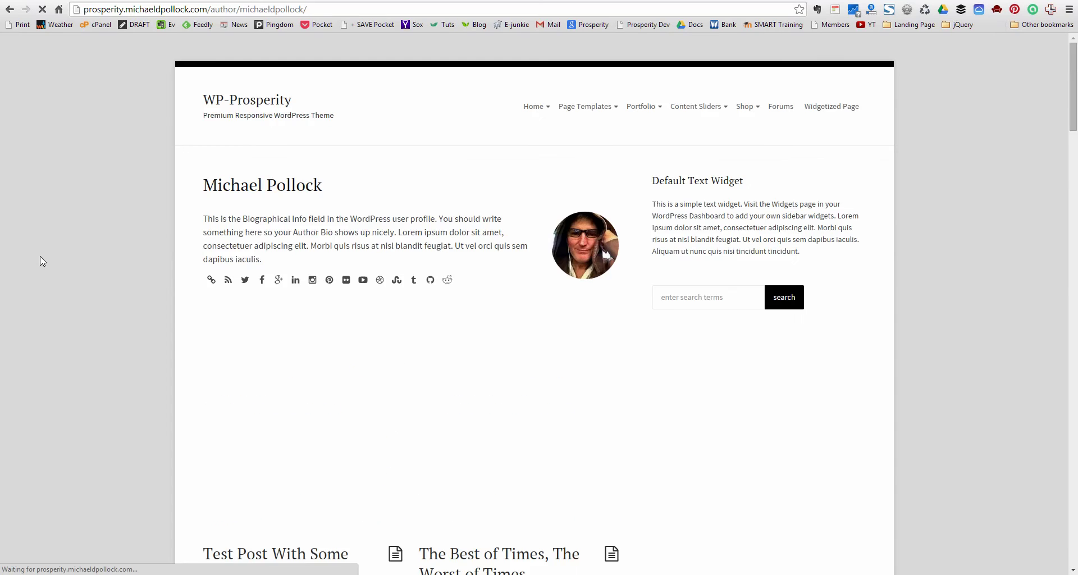
Open the Articles category archive to check its two-column grid, then return to Theme Settings.
scroll(39, 262, "down", 6)
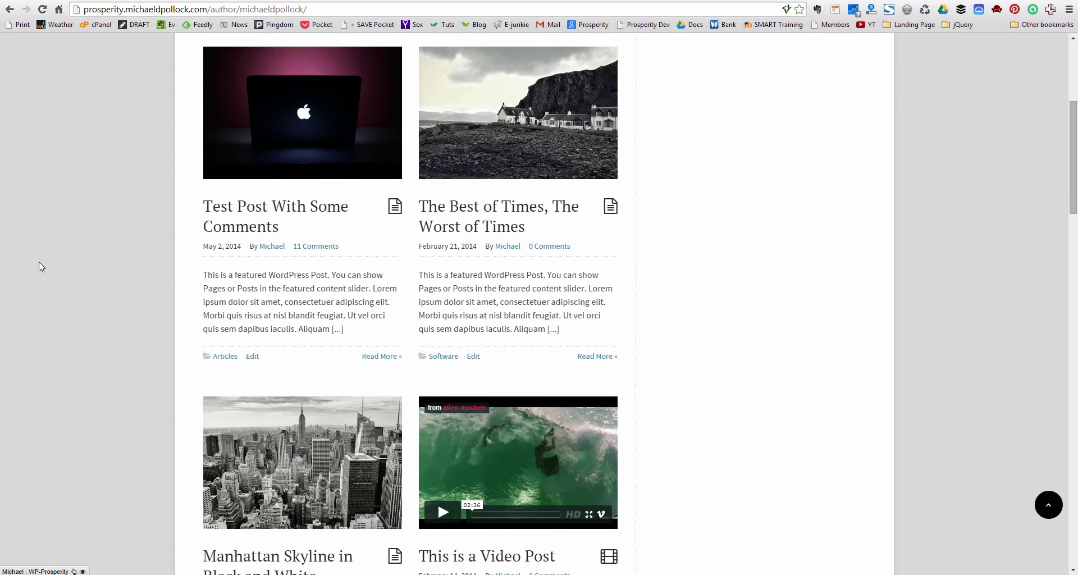
left_click(230, 245)
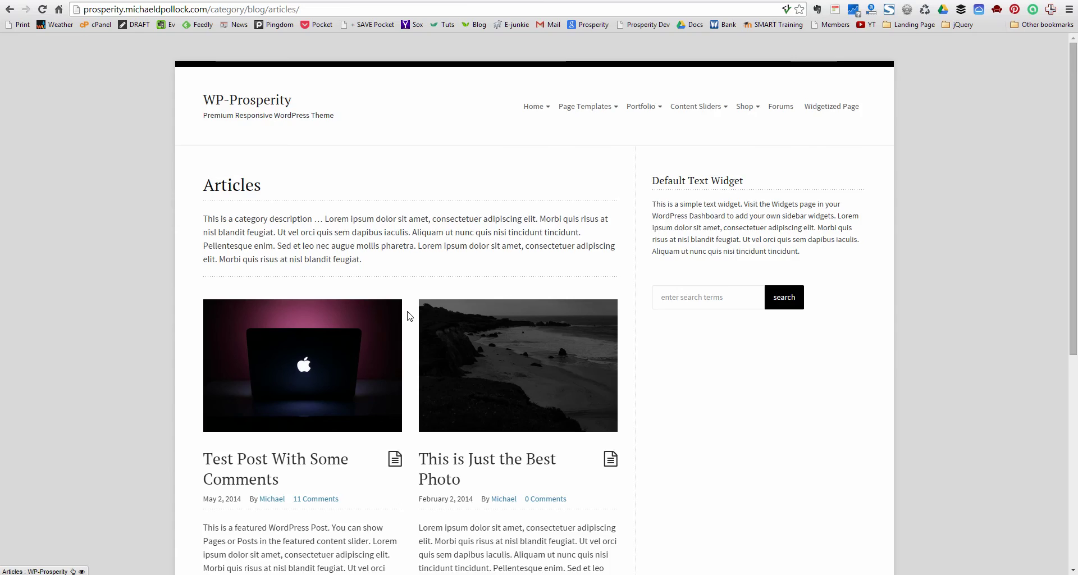
scroll(408, 314, "down", 6)
scroll(408, 314, "up", 1)
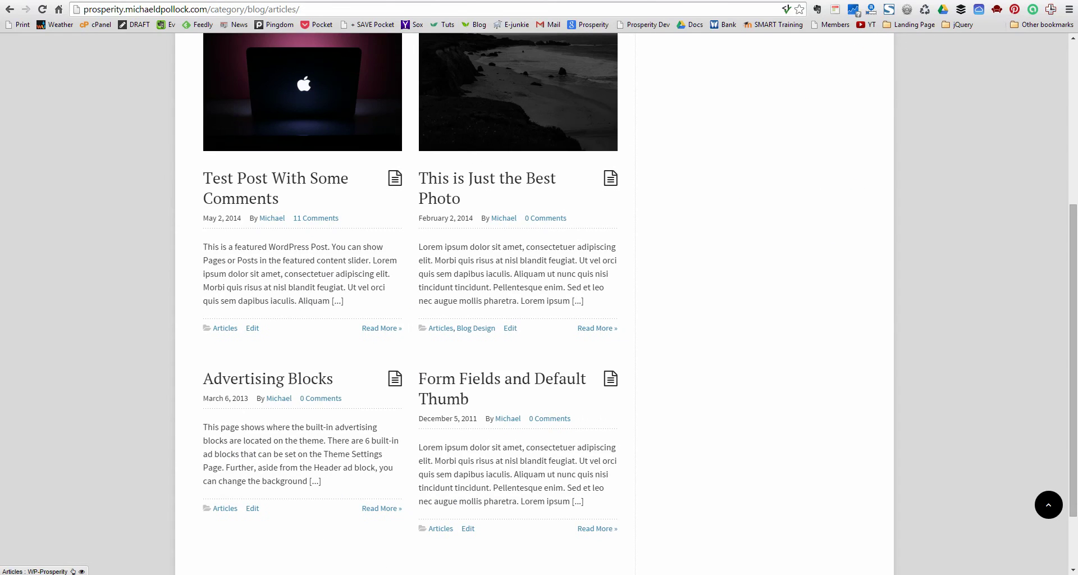
key("ctrl+Tab")
scroll(337, 295, "down", 5)
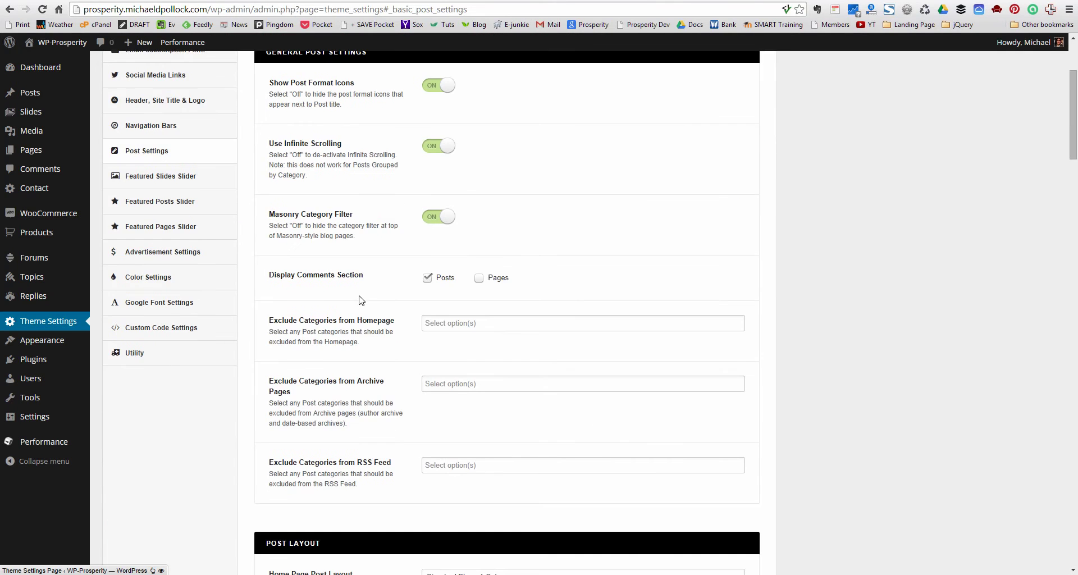
scroll(360, 299, "down", 5)
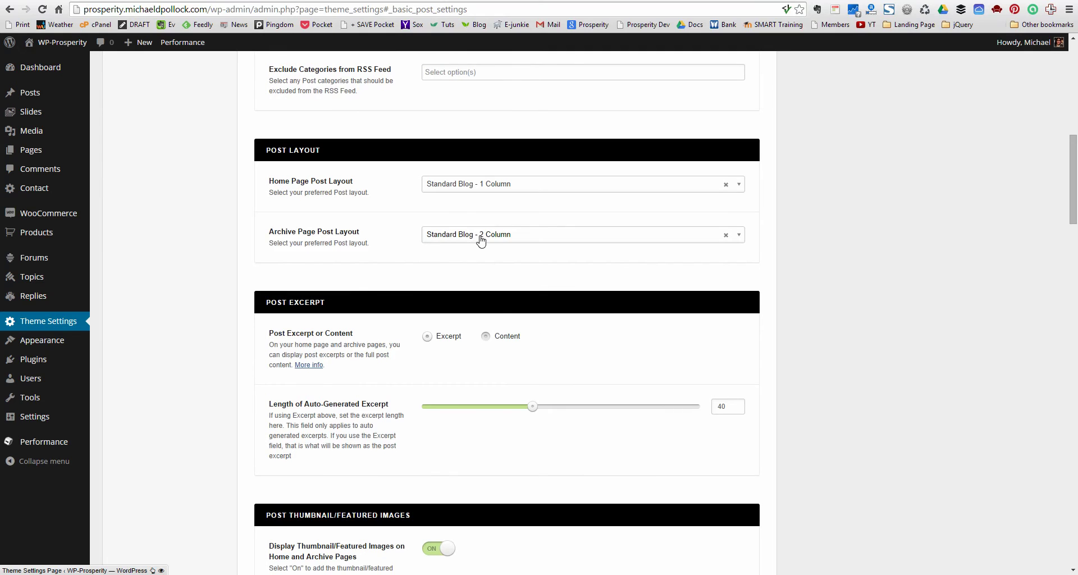
left_click(482, 240)
left_click(486, 183)
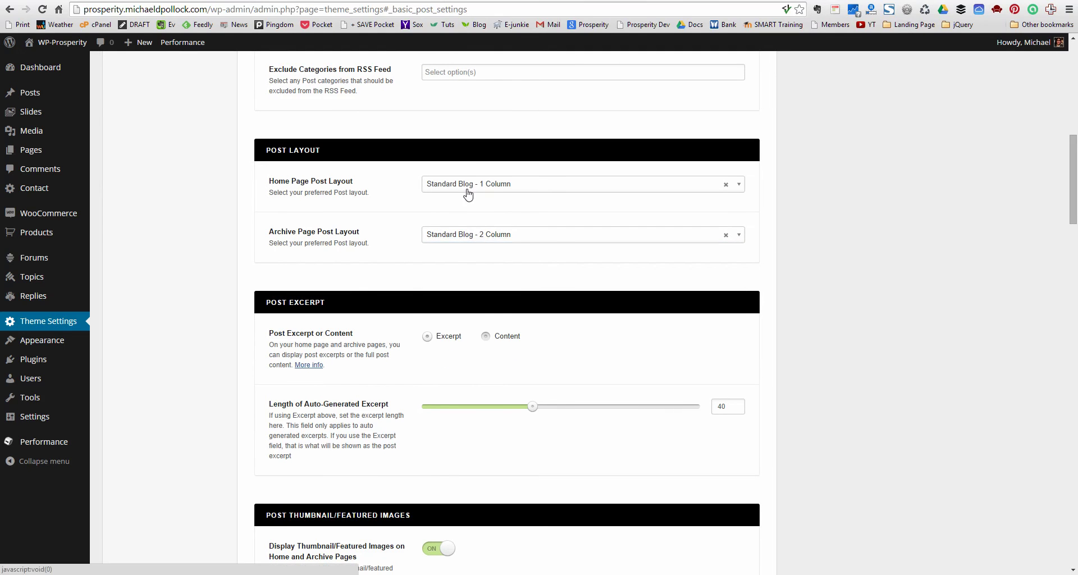
left_click(466, 193)
left_click(452, 186)
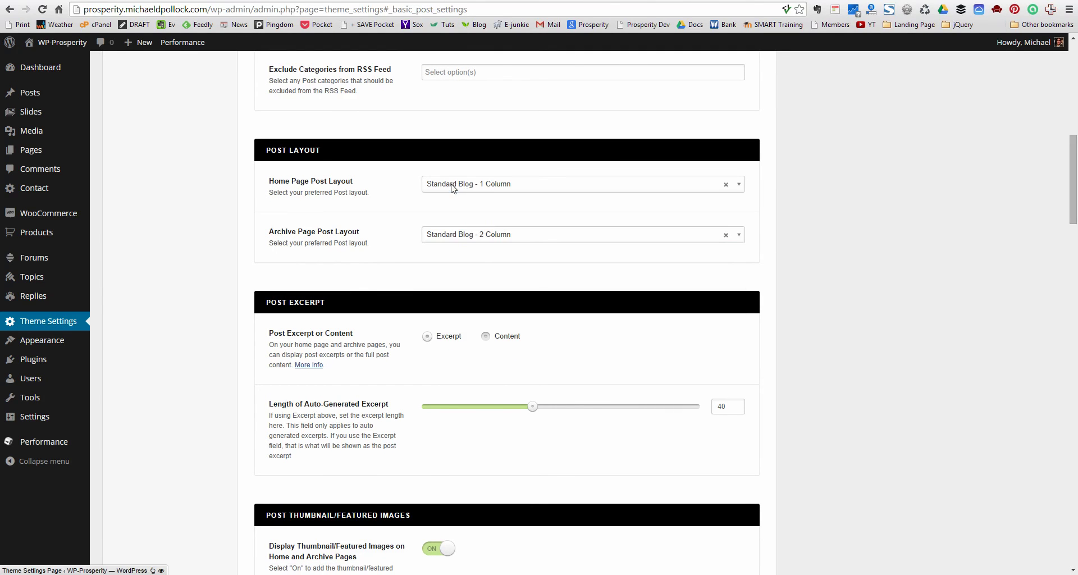
left_click(462, 241)
scroll(471, 292, "down", 2)
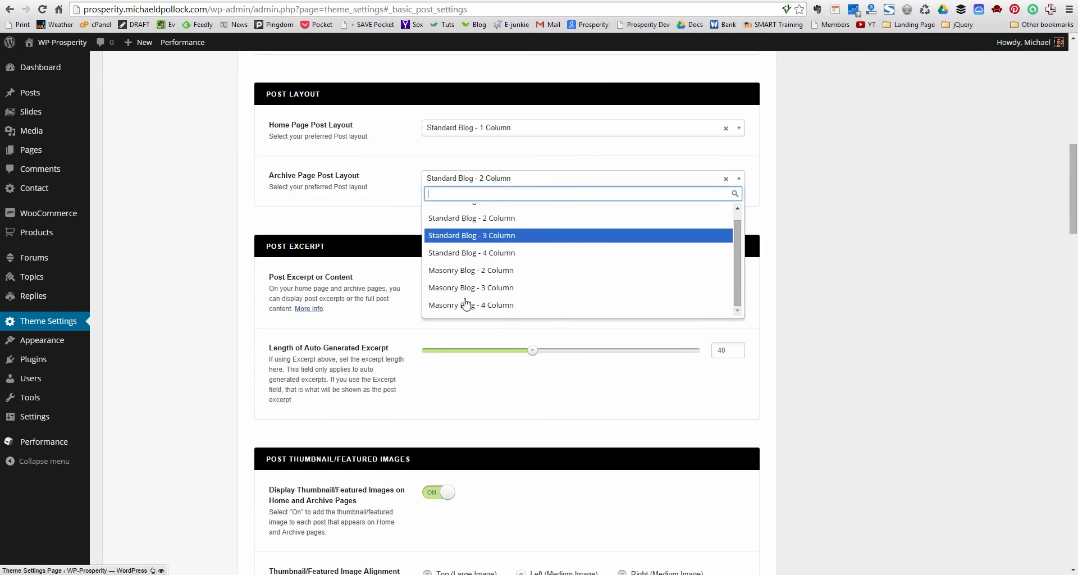
left_click(384, 208)
scroll(383, 207, "up", 13)
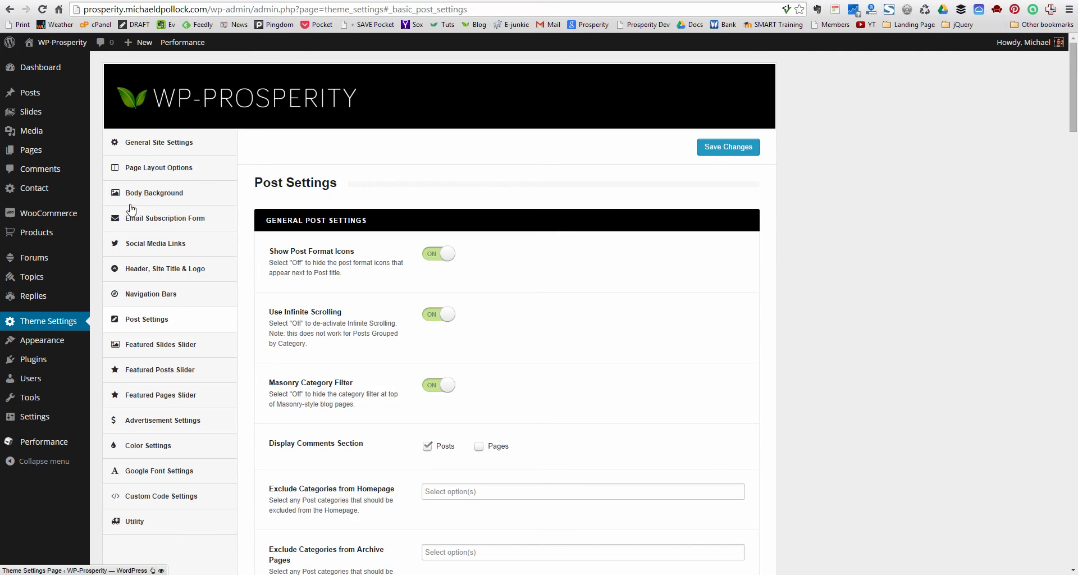
Compare the demo blog page with the Articles category page, then start a new page under Pages > Add New.
mouse_move(32, 150)
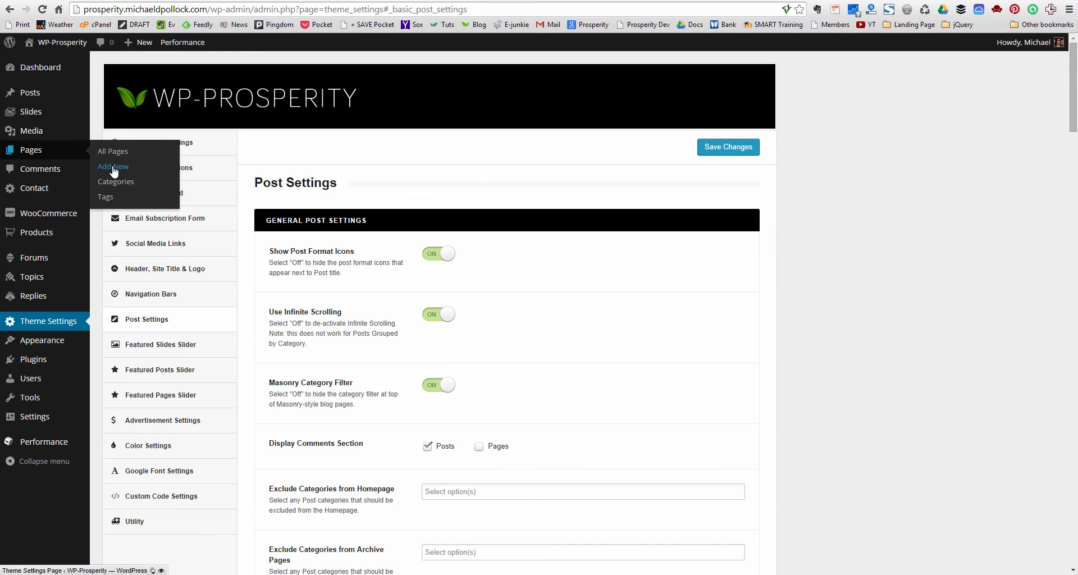
left_click(268, 2)
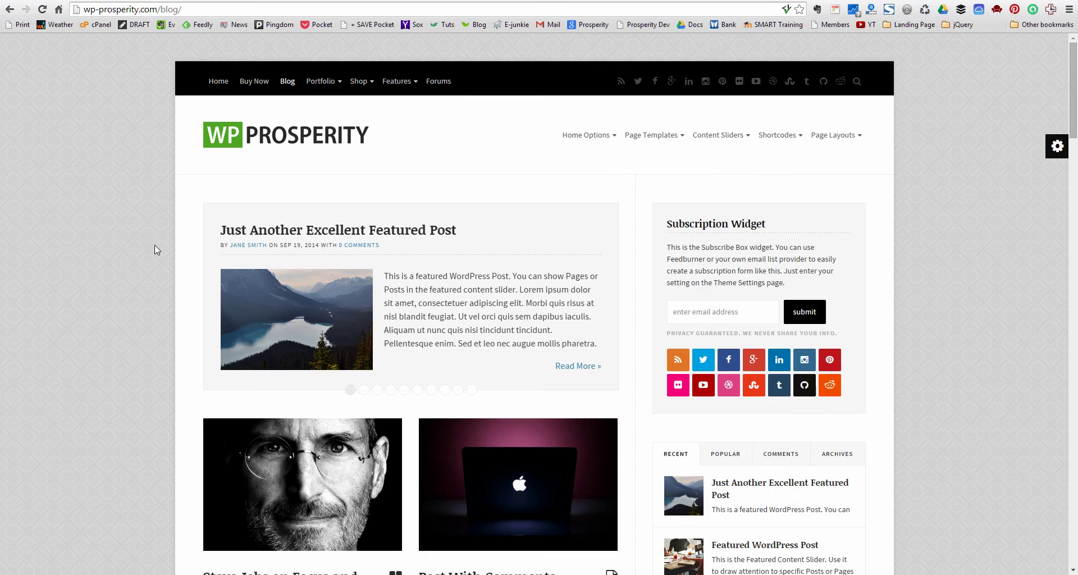
left_click(139, 1)
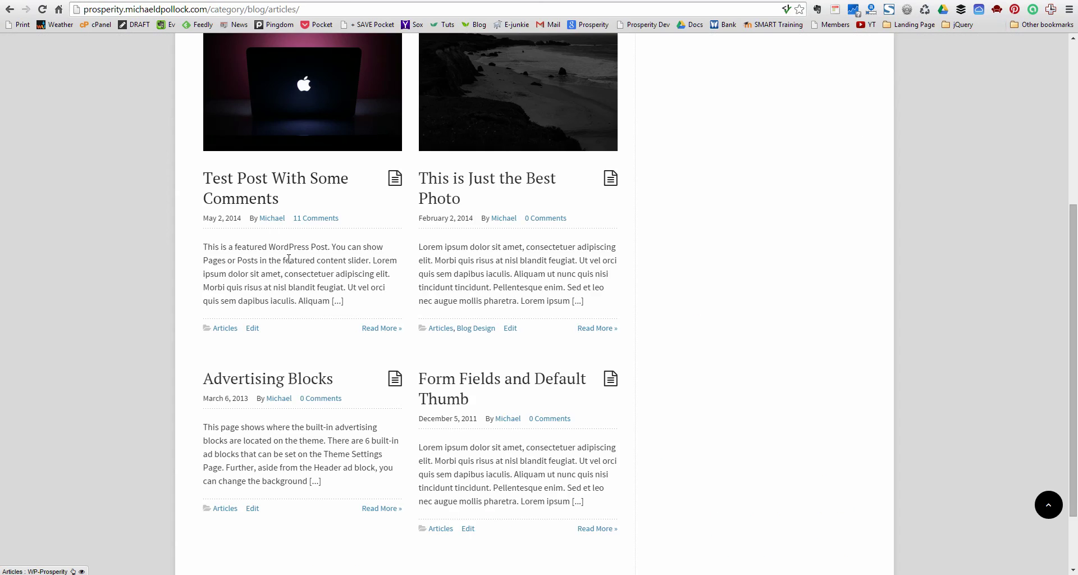
scroll(354, 298, "up", 5)
left_click_drag(206, 184, 271, 184)
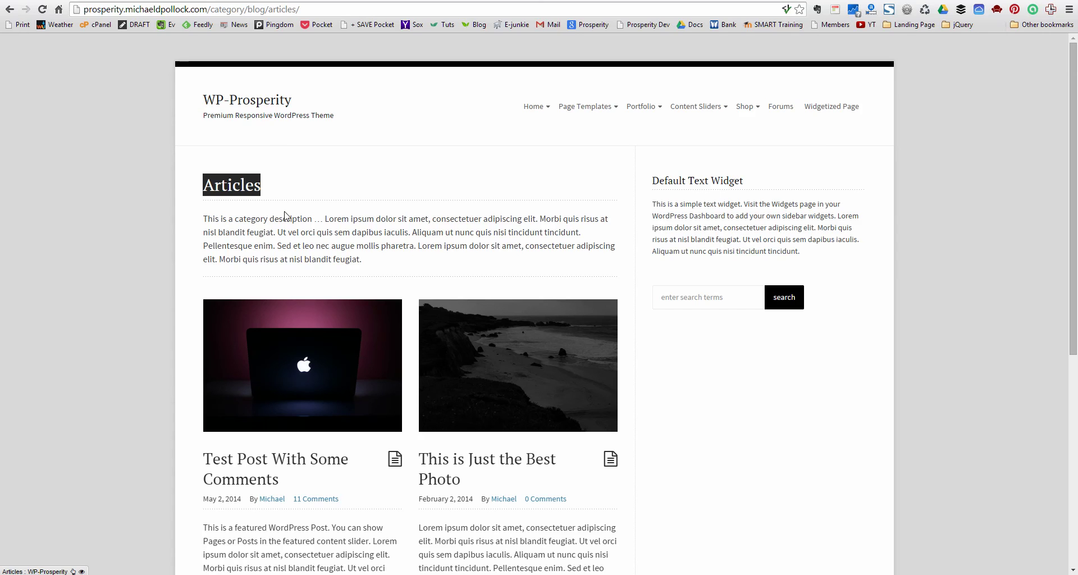
left_click(407, 242)
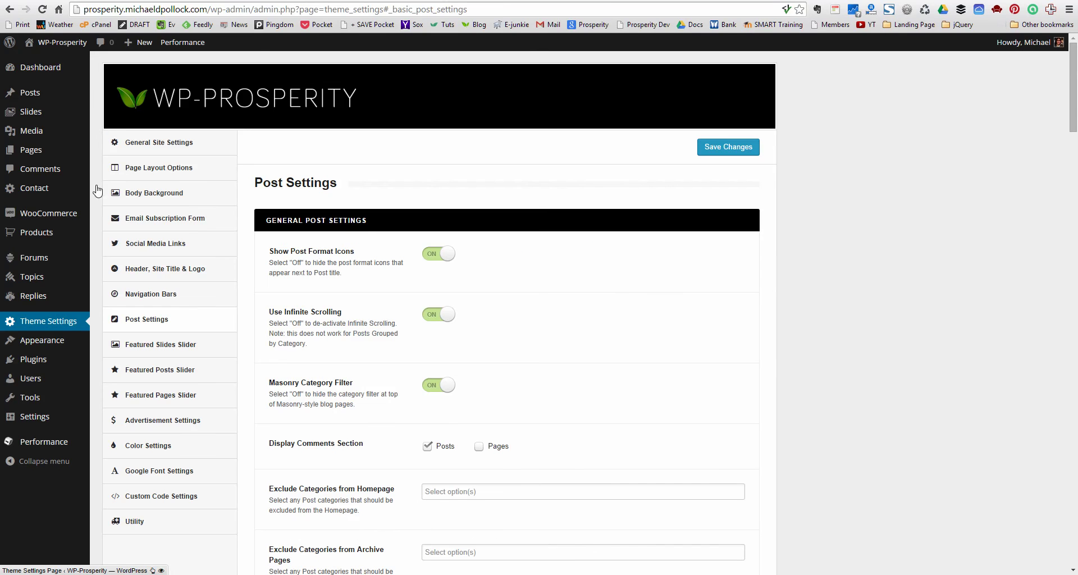
mouse_move(31, 152)
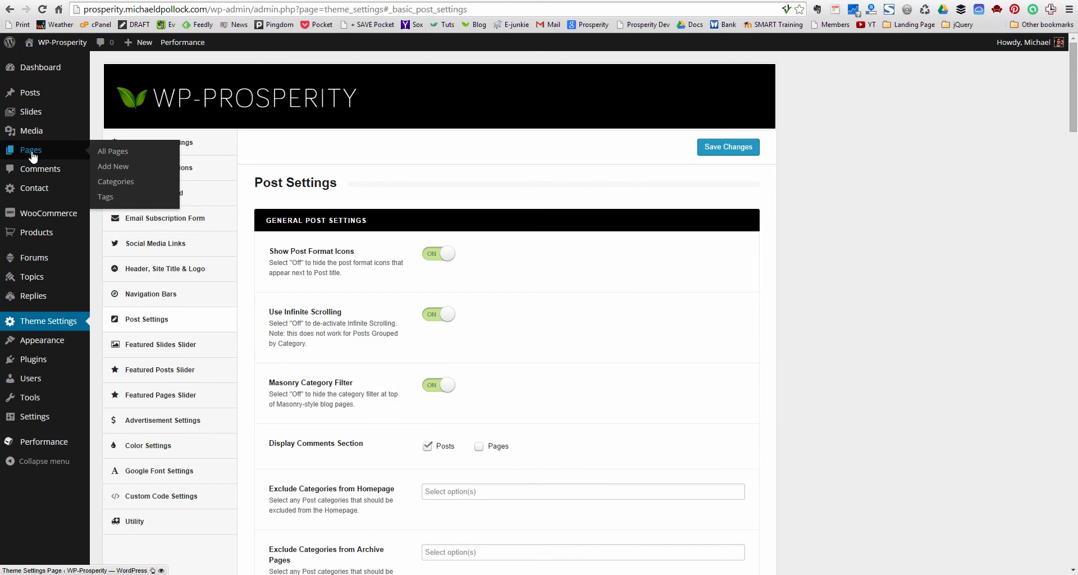
left_click(112, 169)
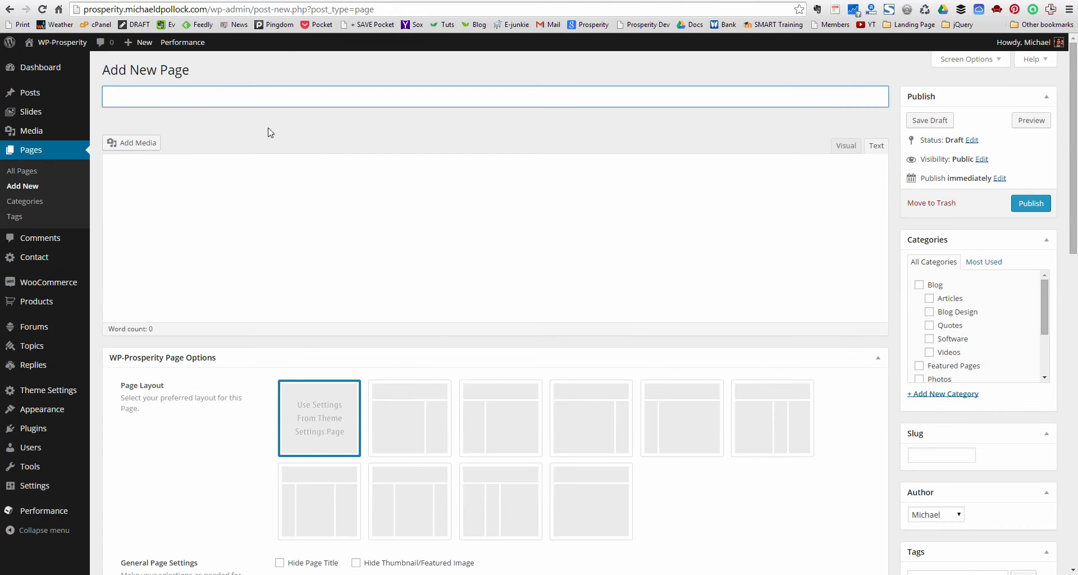
Title the new page 'Articles', give it the Blog - Masonry 2 Column template, and publish it.
left_click(164, 95)
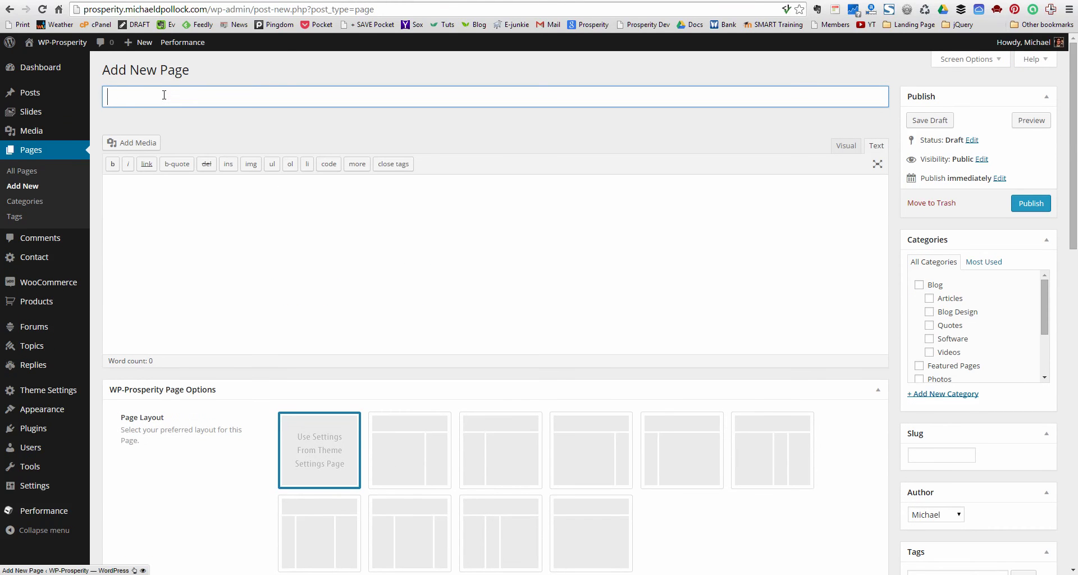
type("Artclesi")
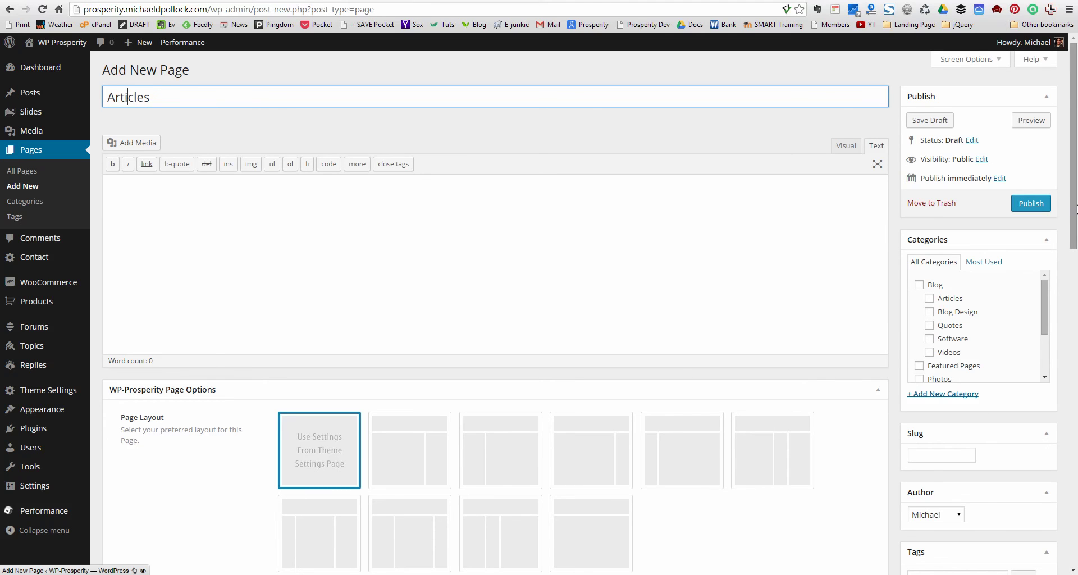
left_click_drag(1076, 208, 1076, 391)
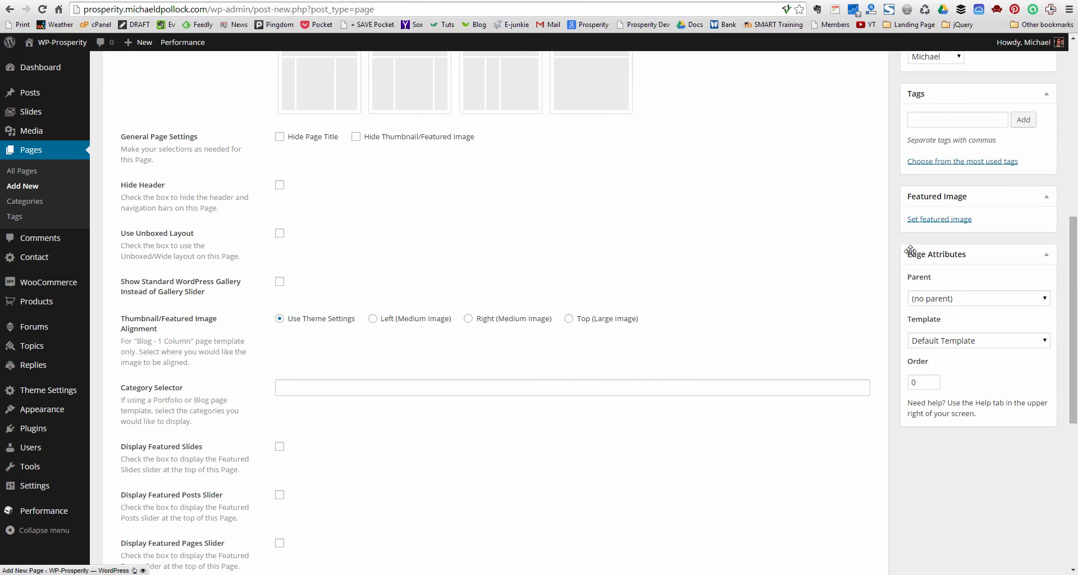
left_click(970, 342)
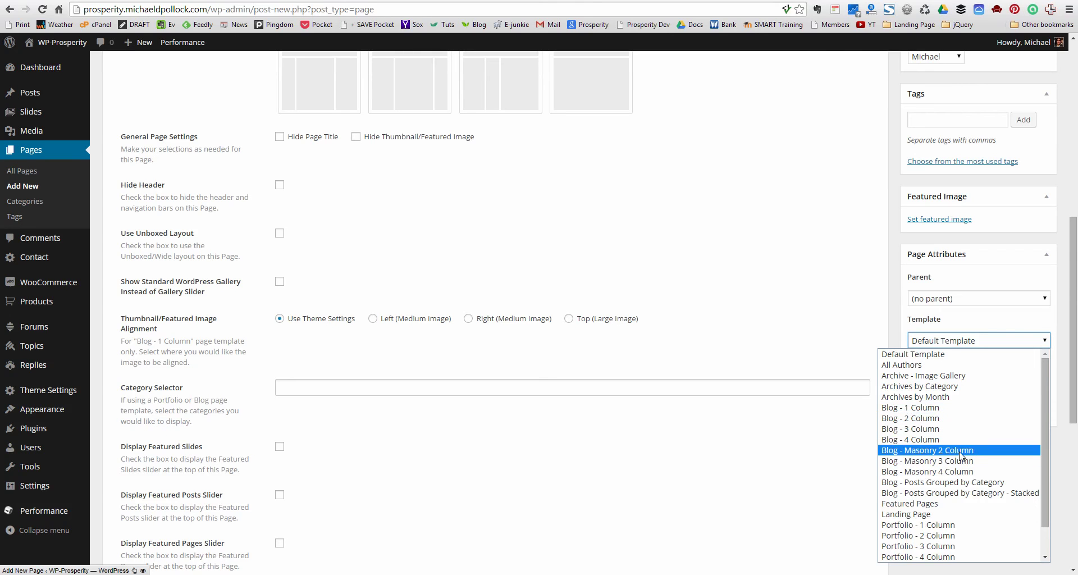
left_click(930, 452)
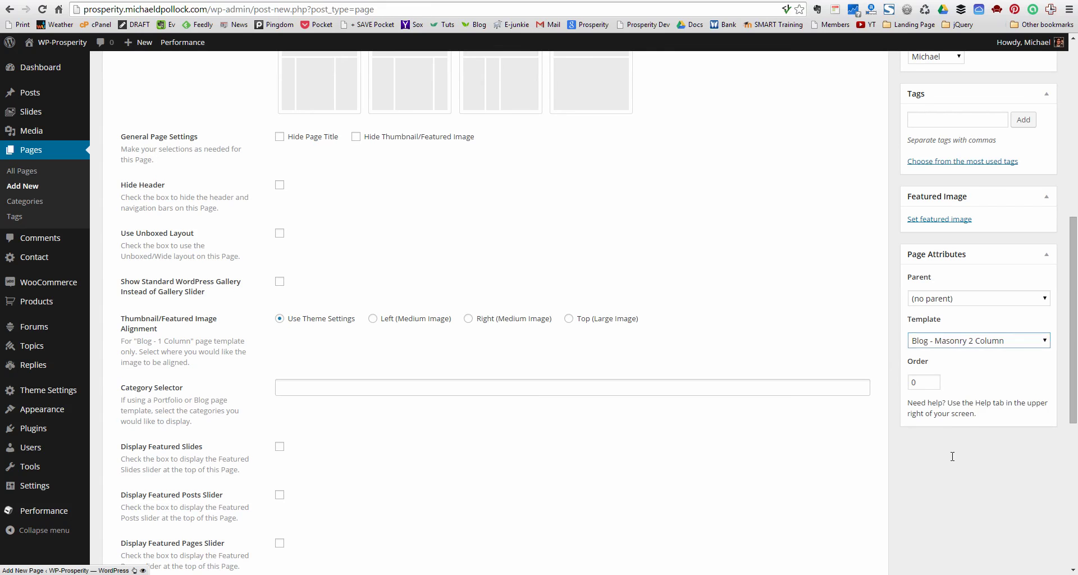
scroll(898, 450, "up", 8)
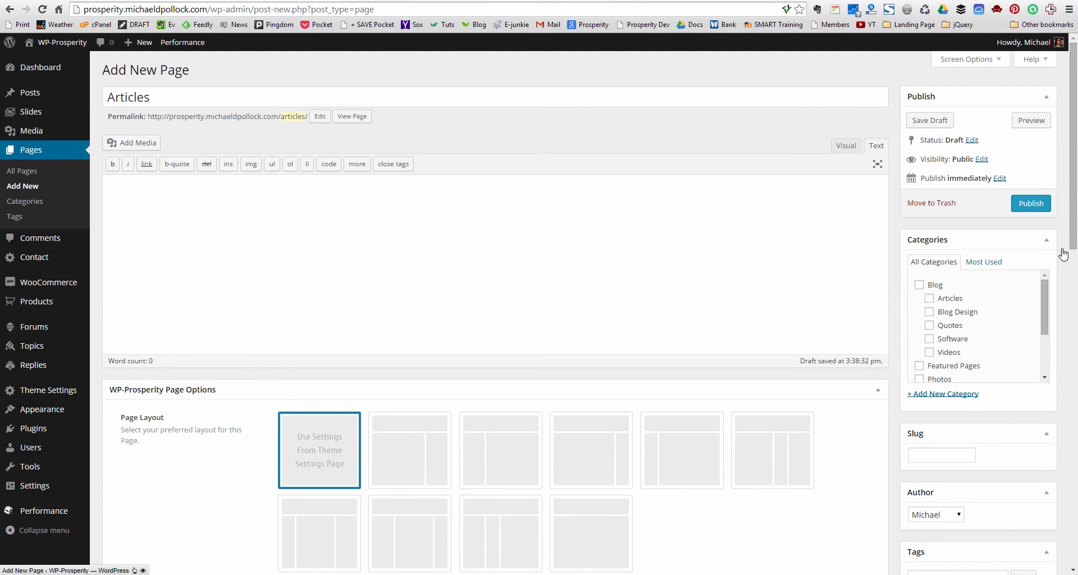
left_click(1030, 203)
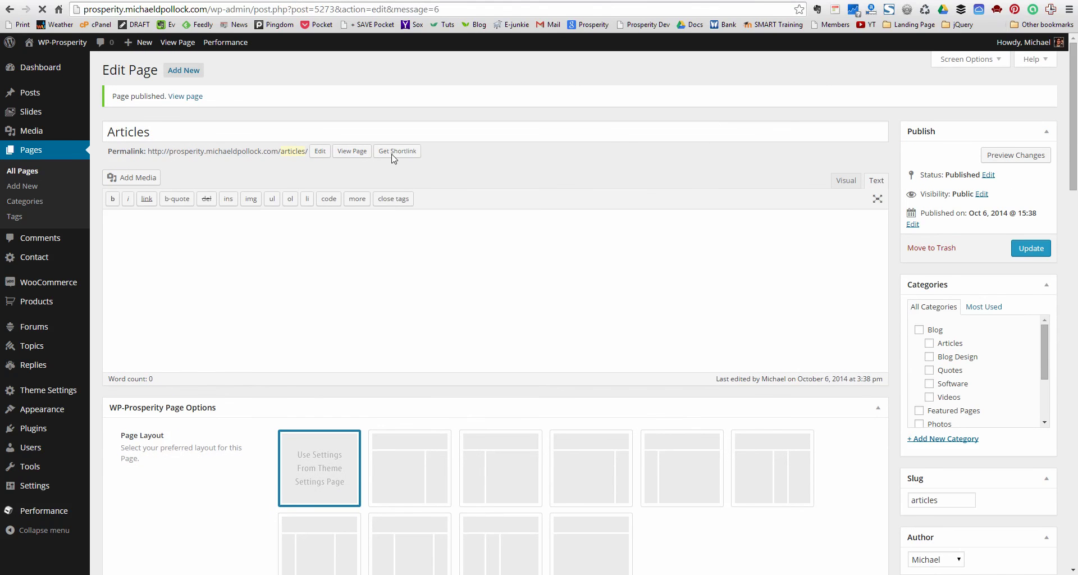
right_click(354, 151)
left_click(388, 156)
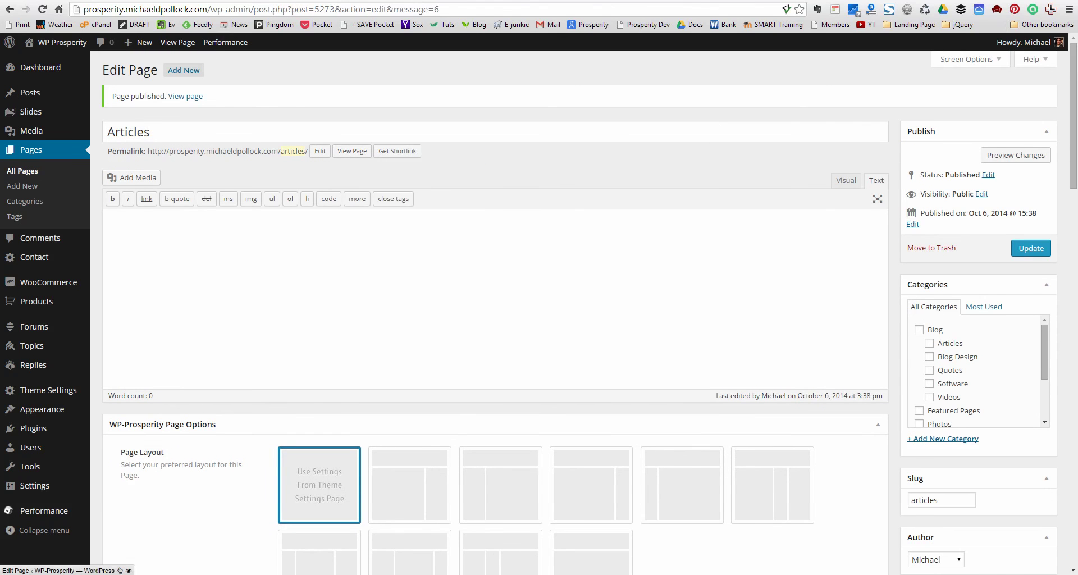
key("ctrl+Tab")
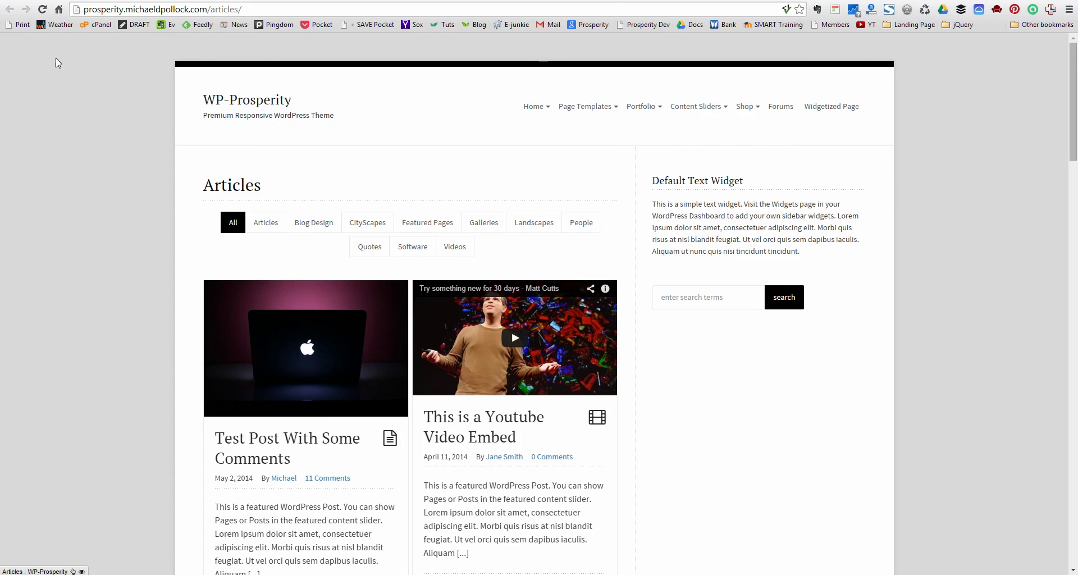
key("ctrl+w")
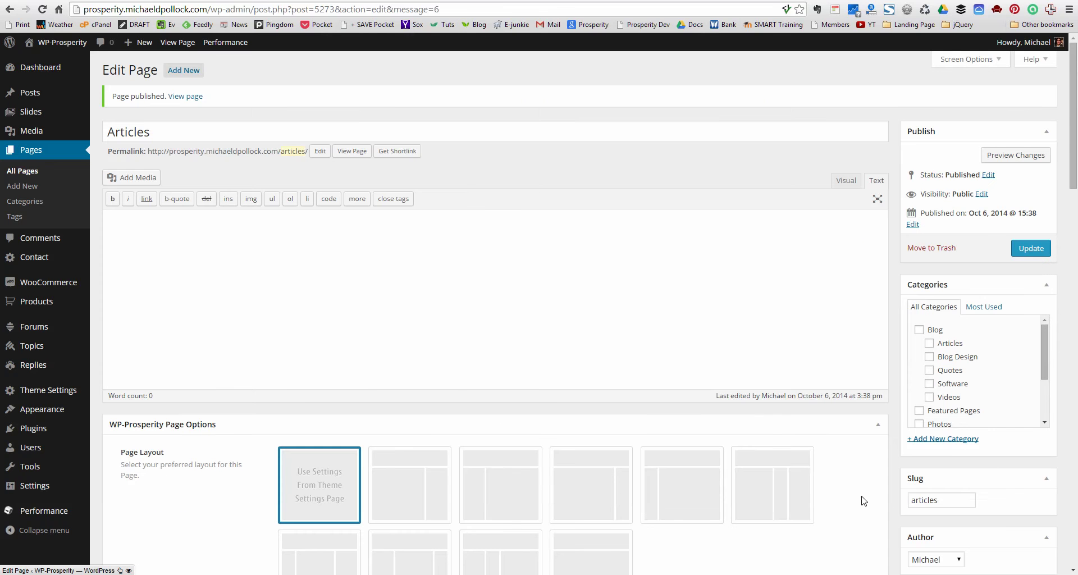
Select the Articles category in the page's Category Selector, then scroll back to the top.
scroll(864, 501, "down", 9)
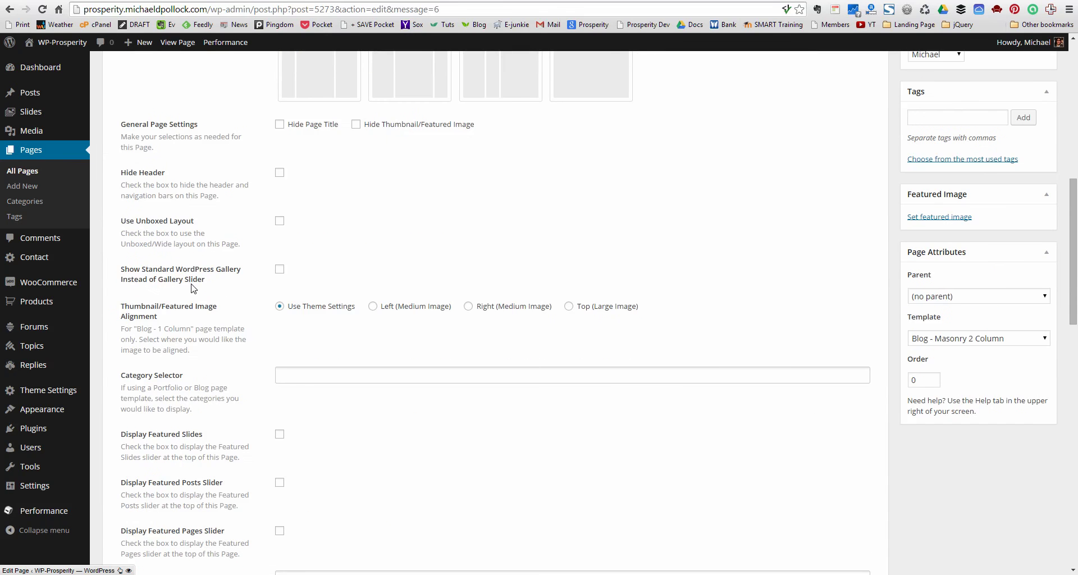
scroll(190, 297, "down", 2)
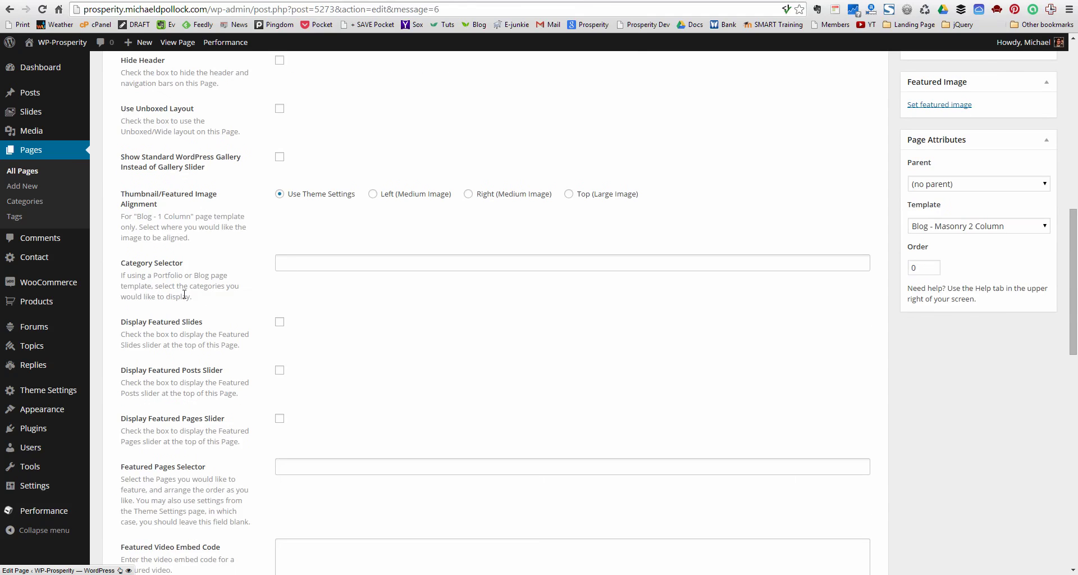
left_click(295, 263)
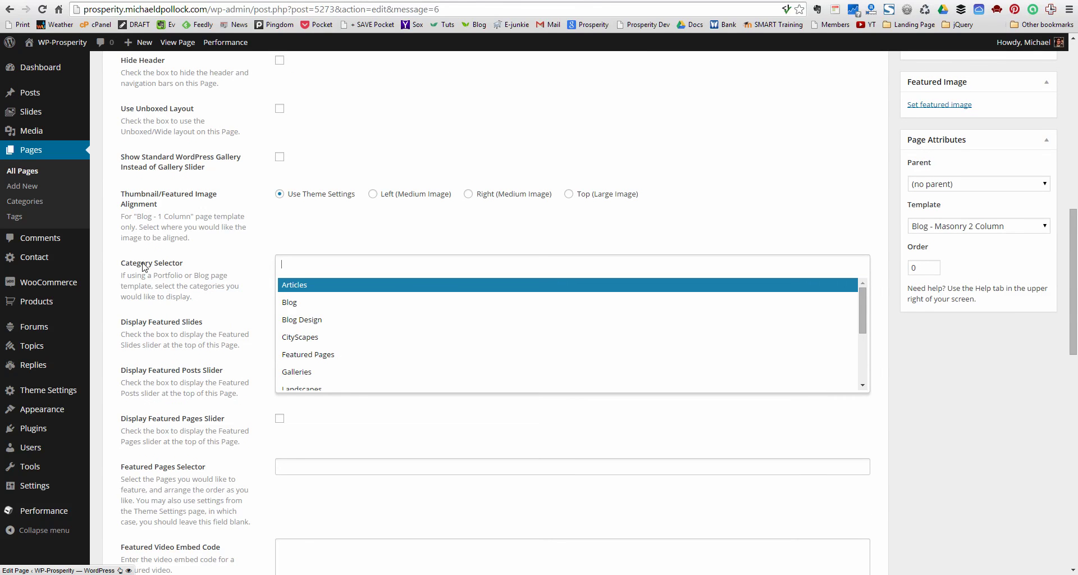
left_click(303, 287)
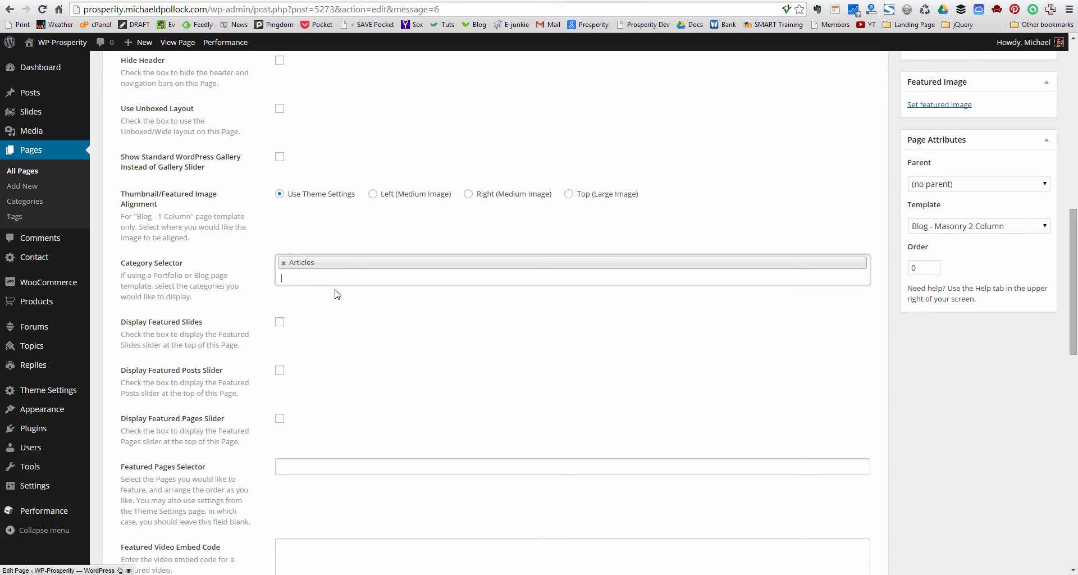
left_click(295, 278)
left_click(295, 278)
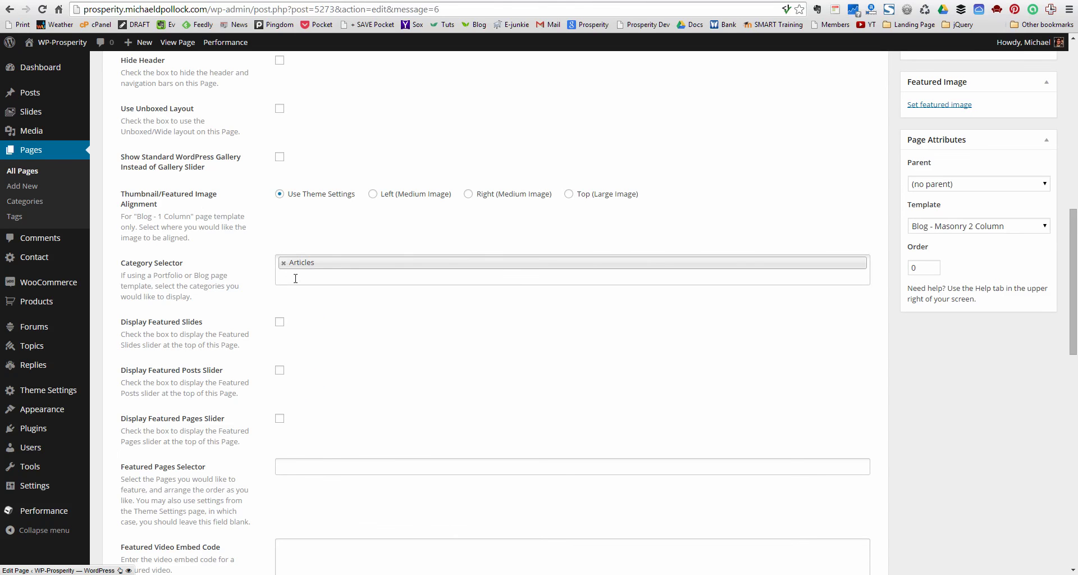
left_click_drag(1073, 281, 1073, 114)
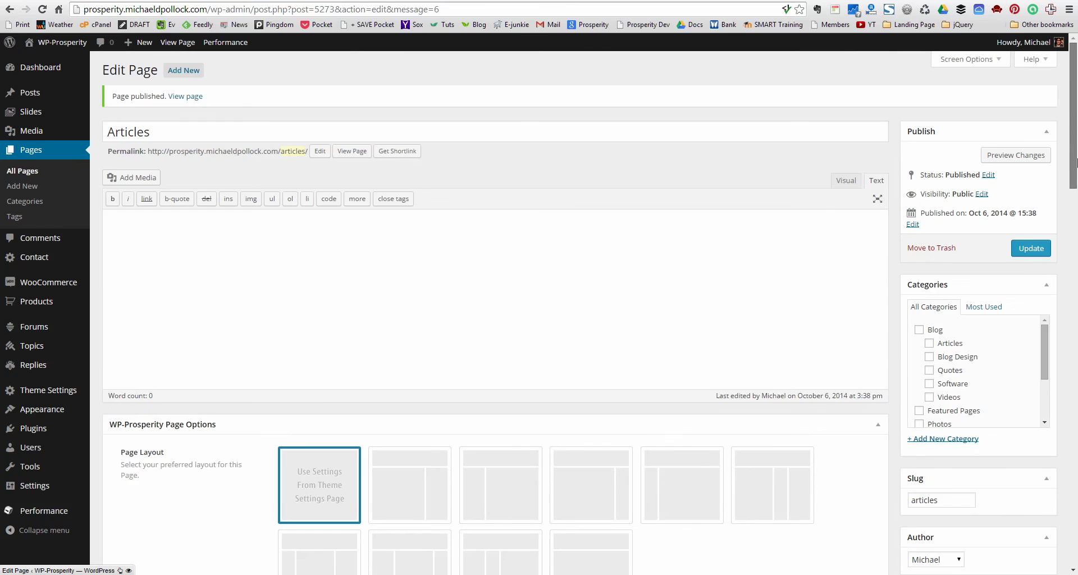
Update the page, then reload the live Articles page and try its Articles and All filters.
left_click(1030, 249)
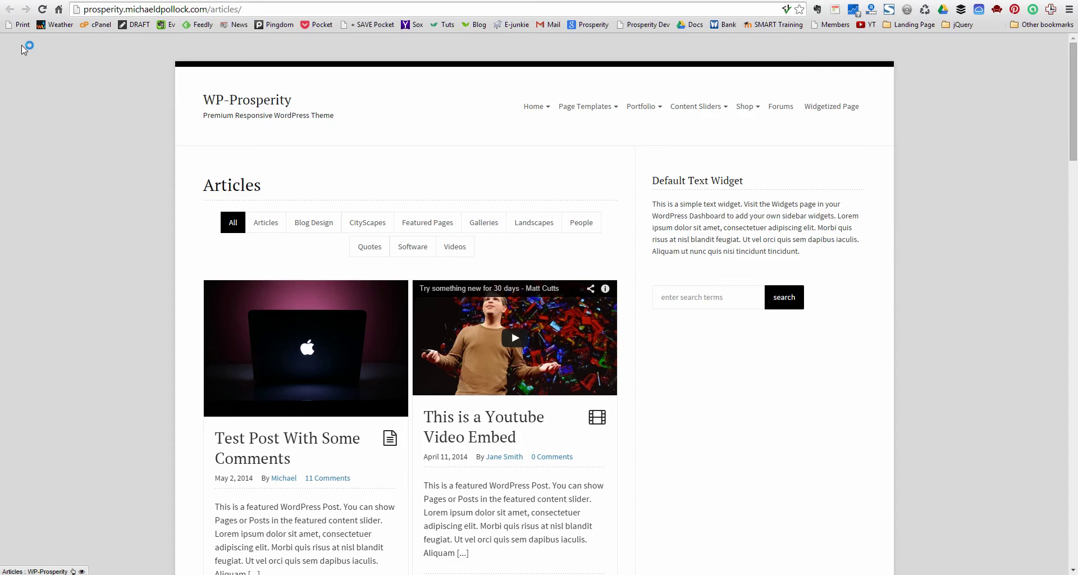
left_click(42, 9)
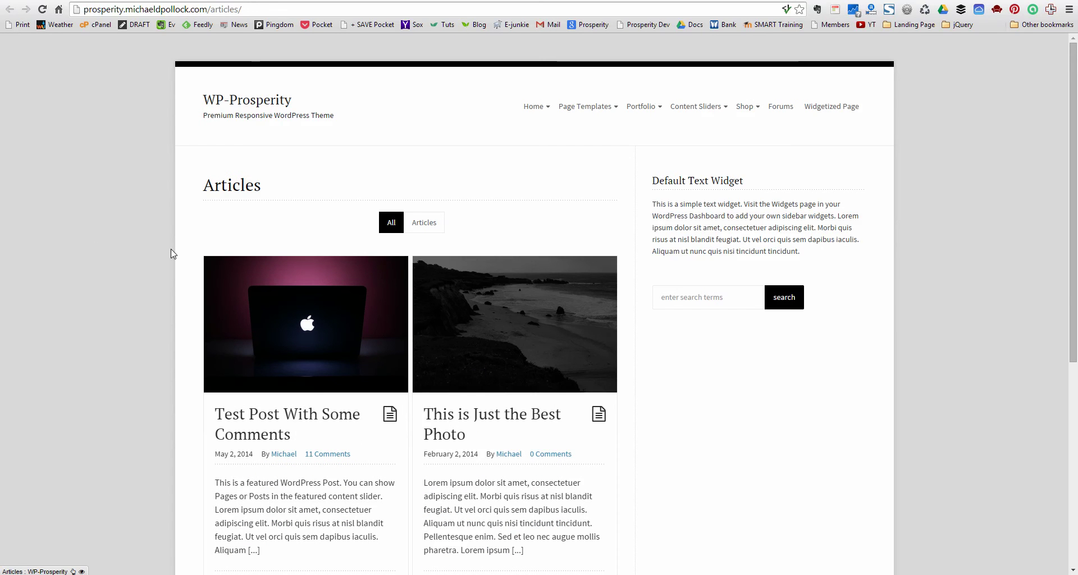
left_click(413, 228)
left_click(394, 226)
scroll(149, 236, "down", 5)
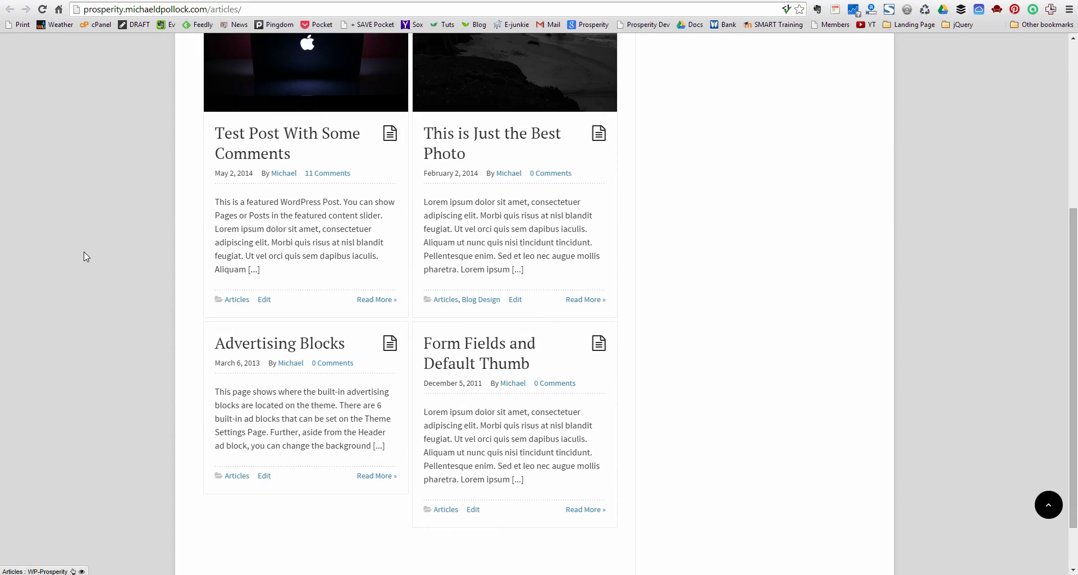
scroll(84, 256, "down", 2)
scroll(83, 253, "up", 6)
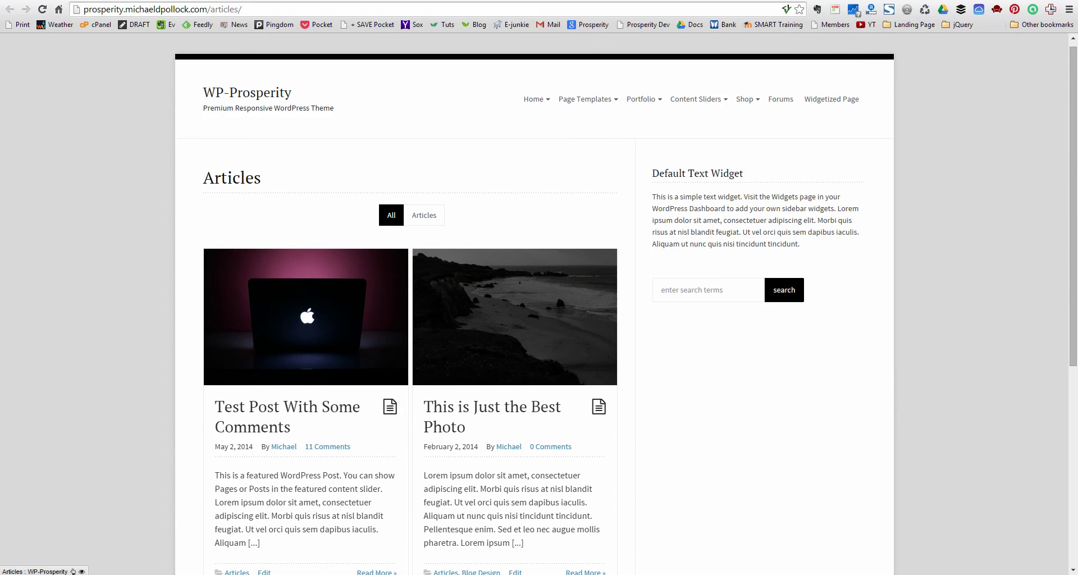
Open Theme Settings in a new tab and return to the Articles page editor.
key("ctrl+w")
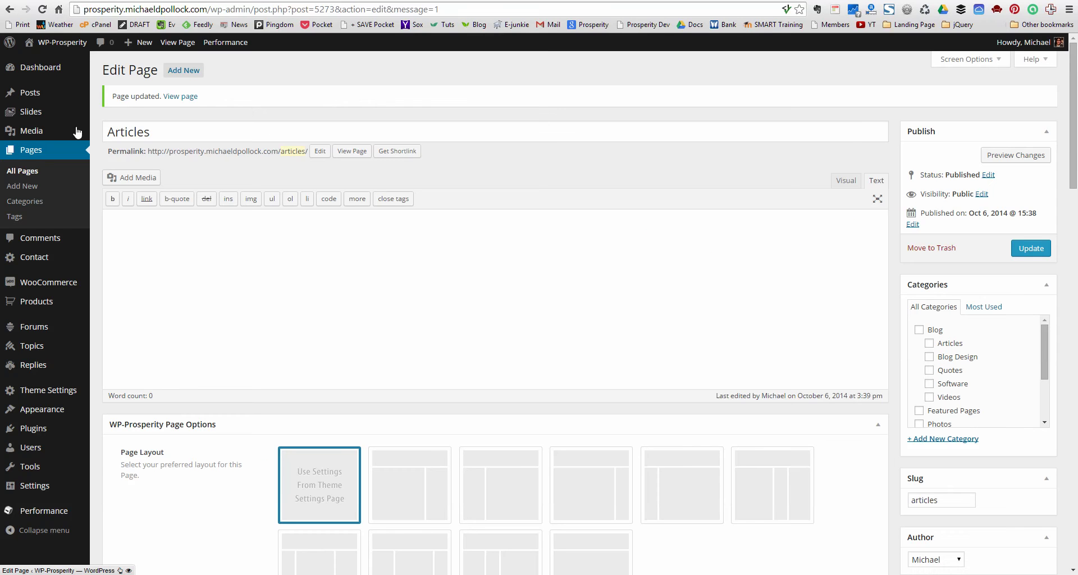
right_click(46, 393)
left_click(60, 400)
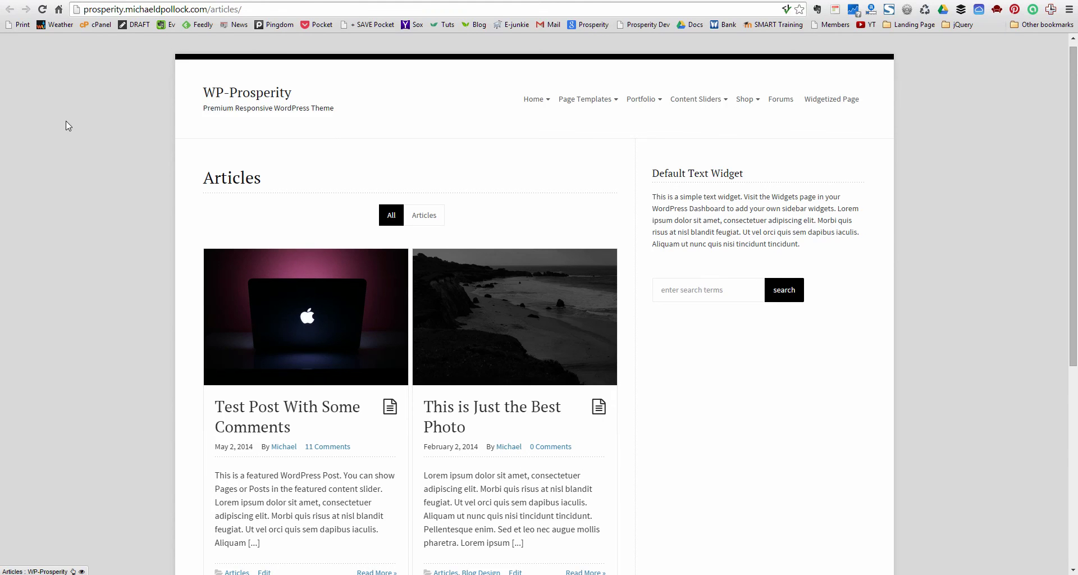
key("ctrl+Tab")
scroll(1027, 434, "down", 9)
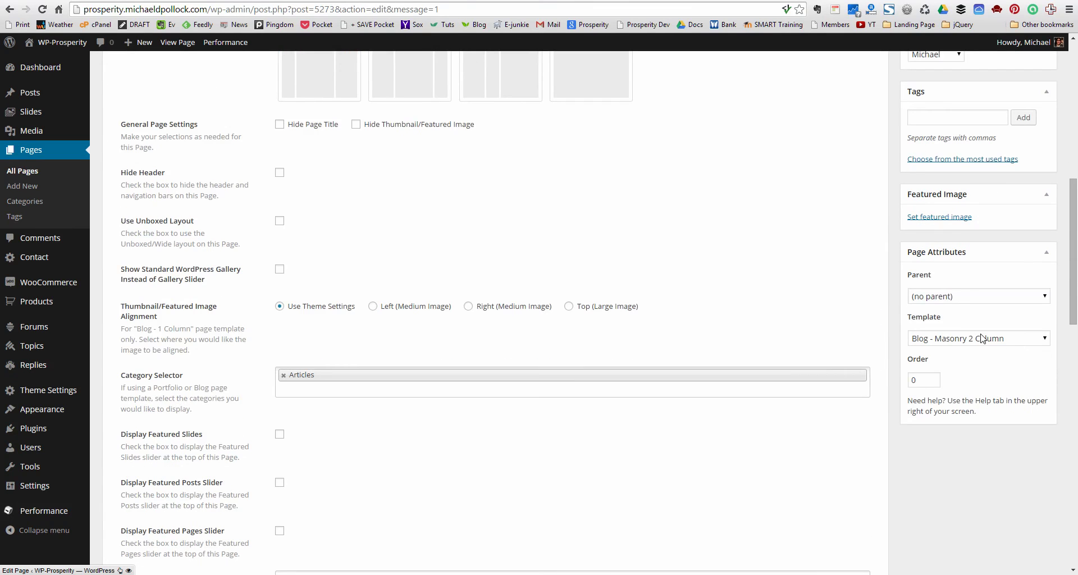
Set the page template to Blog - Posts Grouped by Category.
left_click(966, 341)
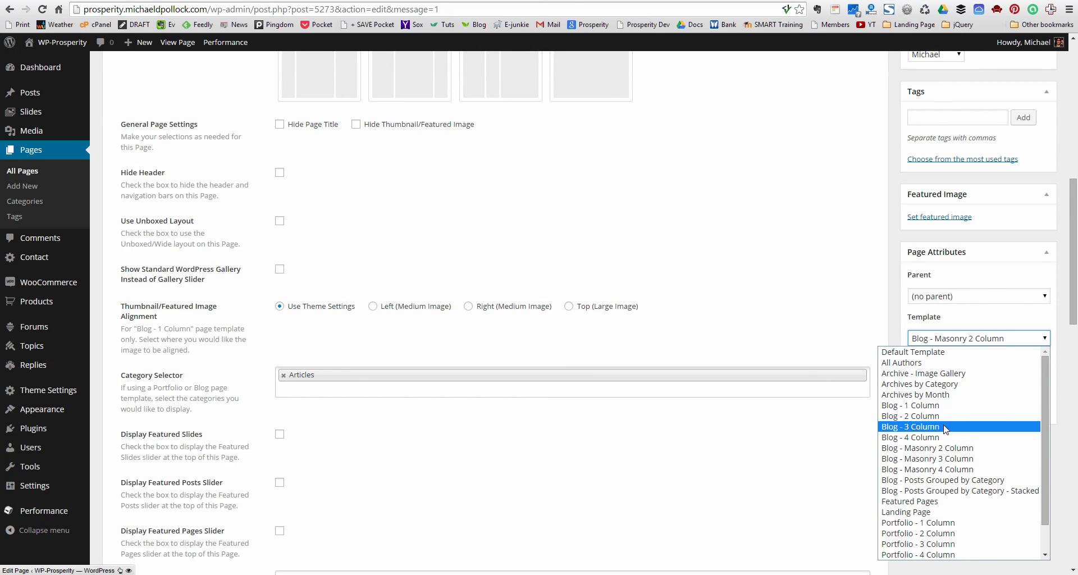
scroll(946, 429, "down", 1)
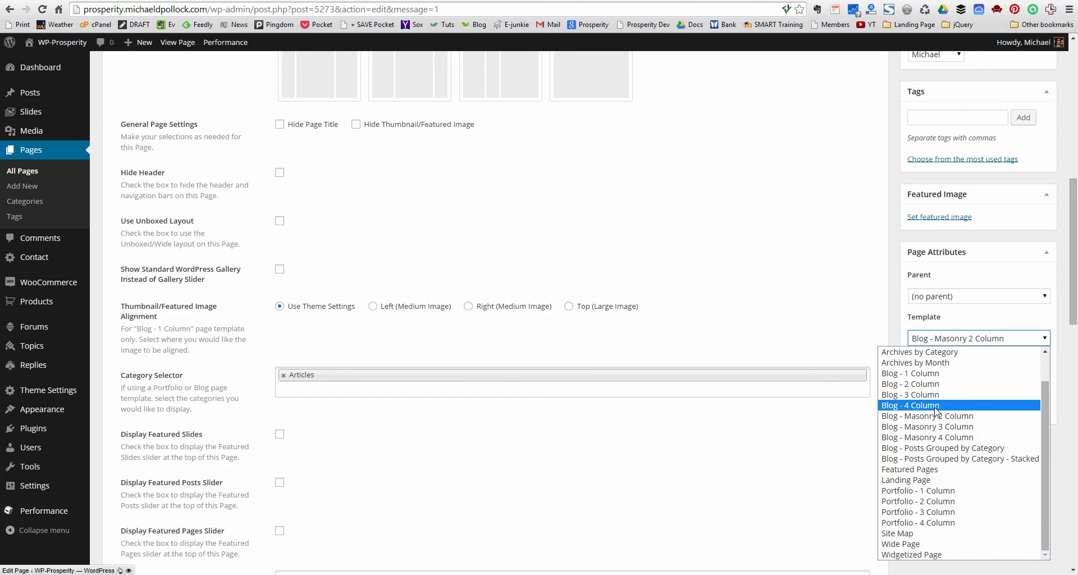
left_click(929, 451)
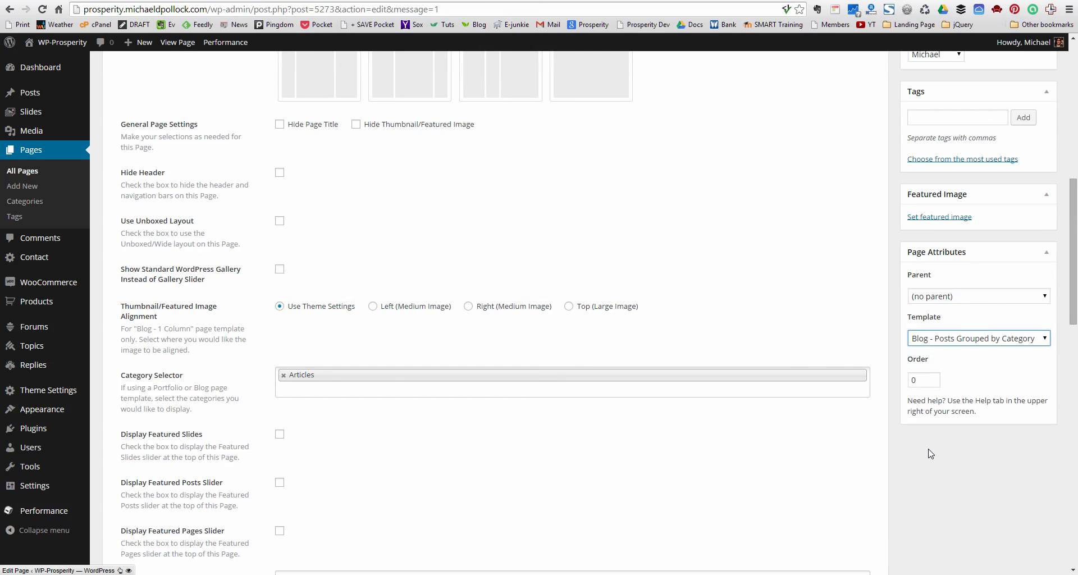
Add Blog Design, CityScapes and Galleries to the Category Selector.
left_click(313, 393)
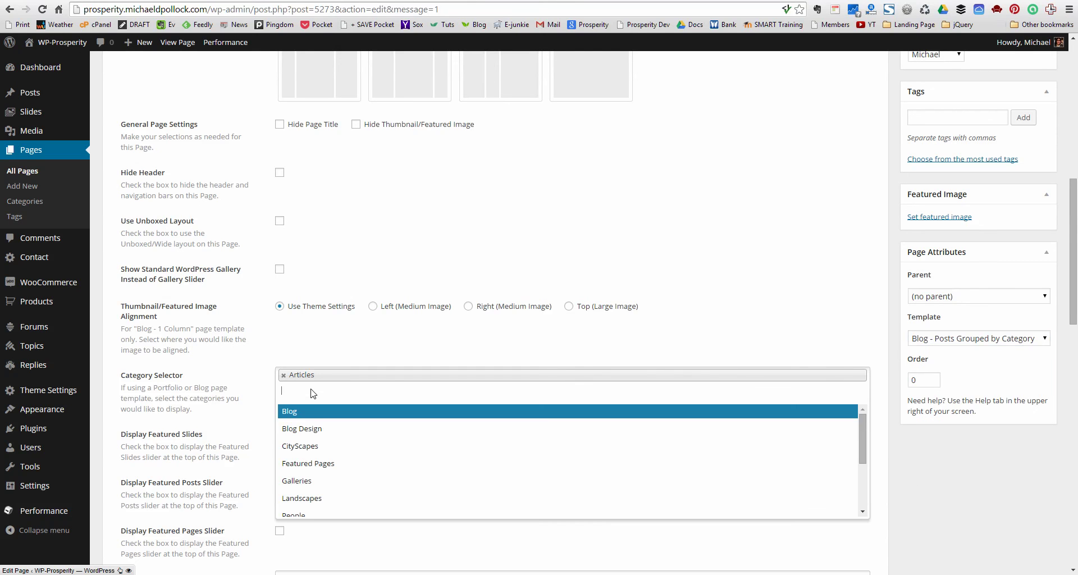
left_click(303, 429)
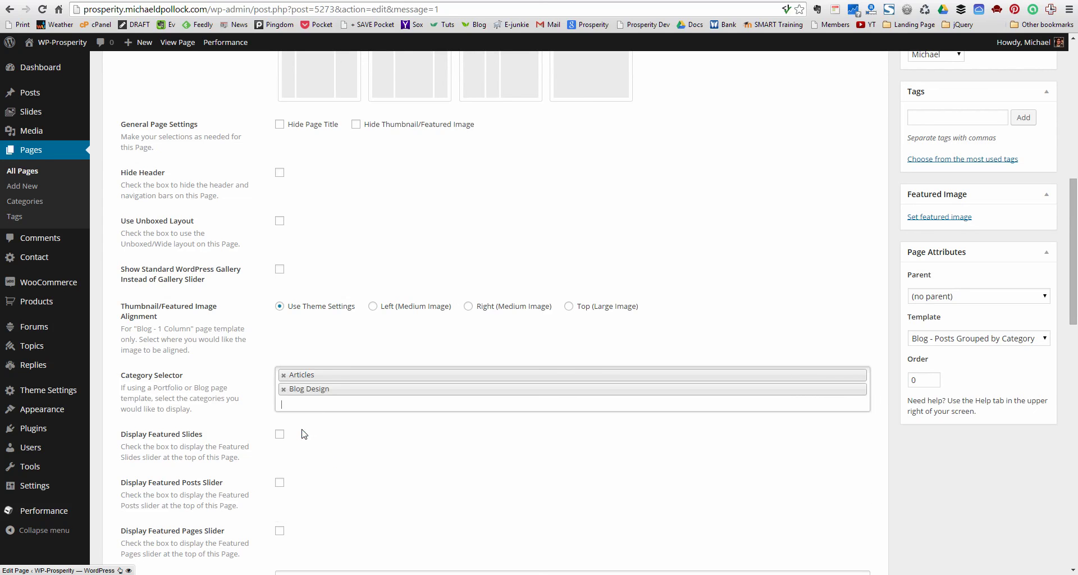
left_click(302, 405)
left_click(297, 443)
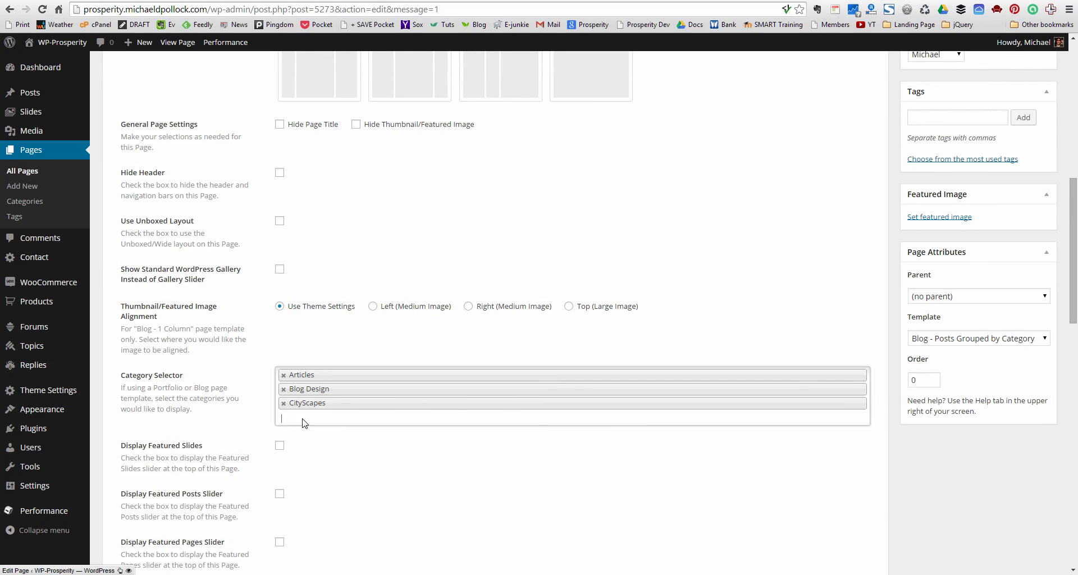
left_click(306, 421)
left_click(298, 476)
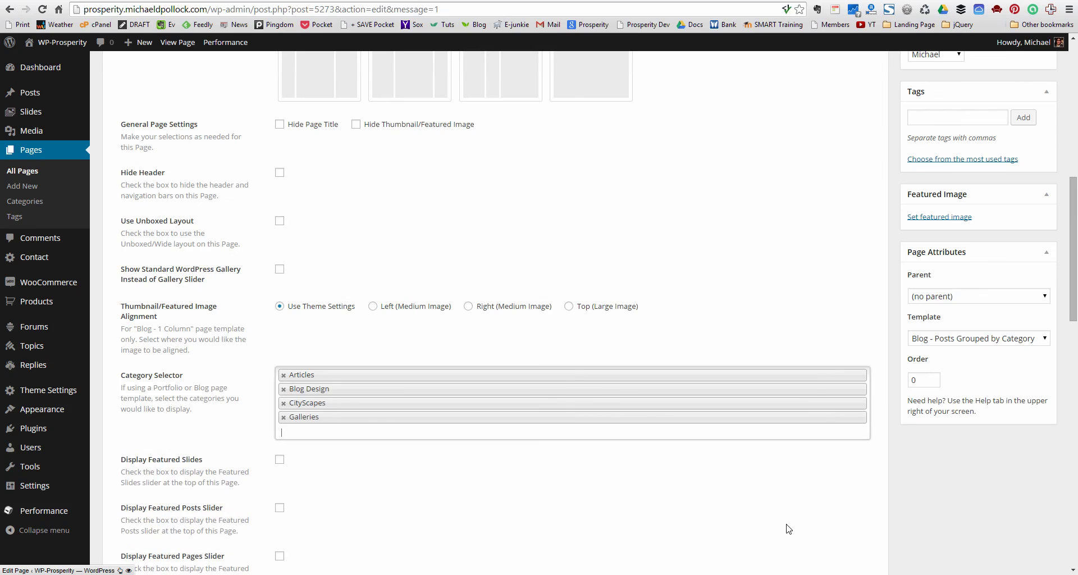
scroll(913, 488, "up", 8)
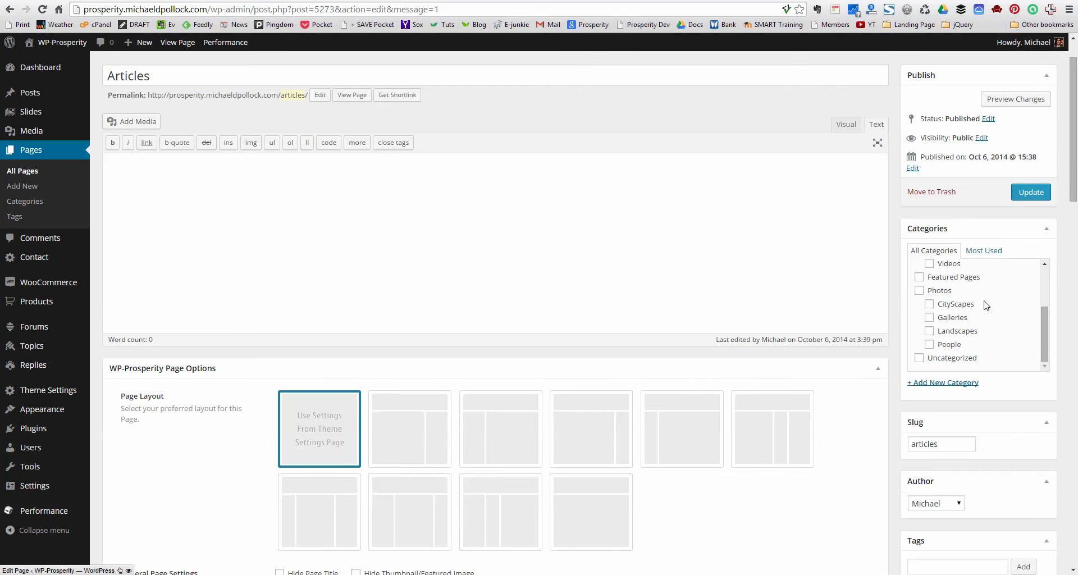
left_click(1032, 194)
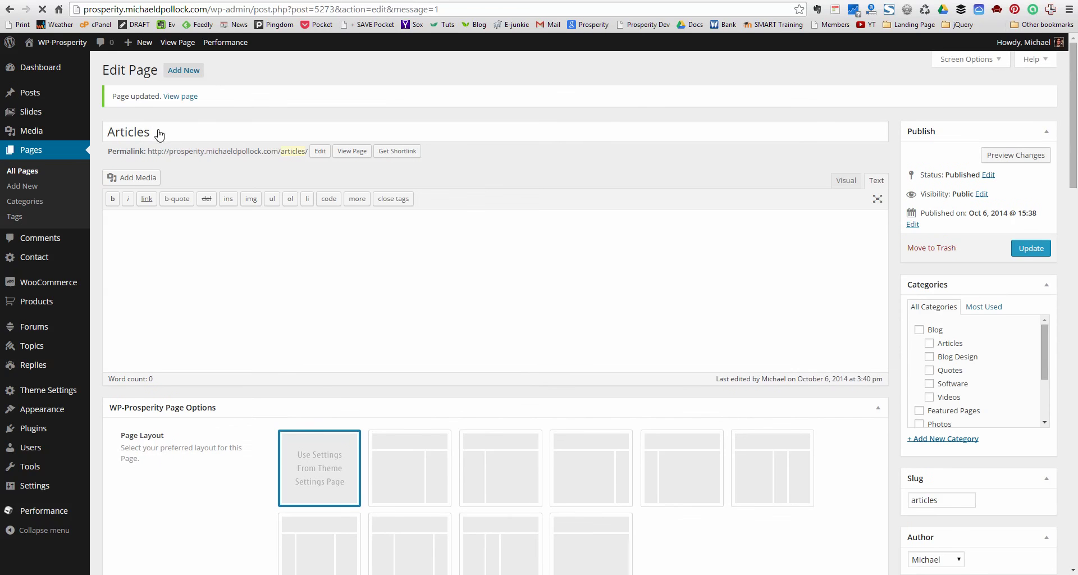
left_click(181, 96)
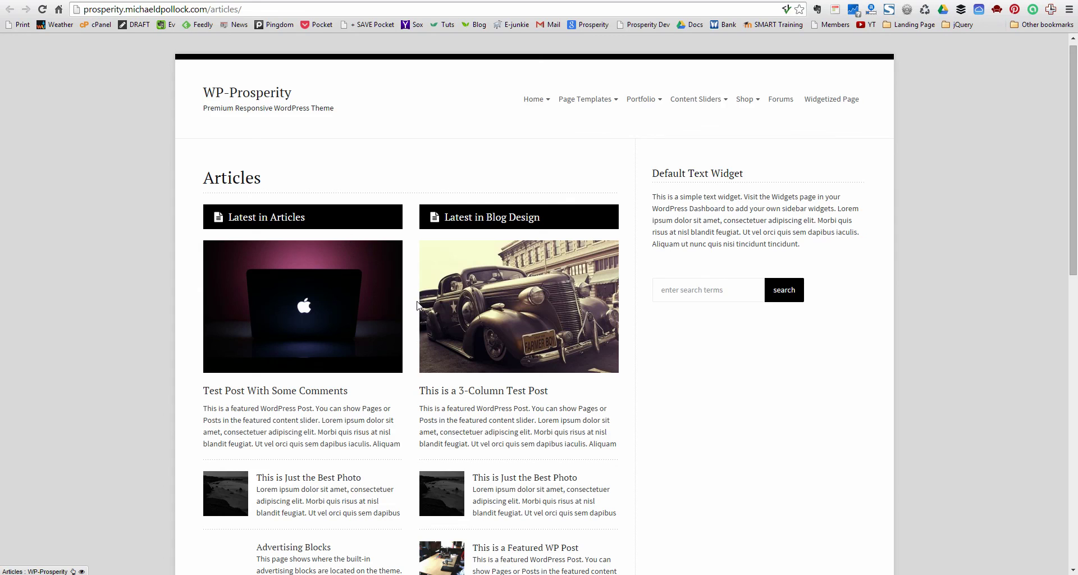
scroll(416, 306, "down", 2)
scroll(416, 306, "down", 10)
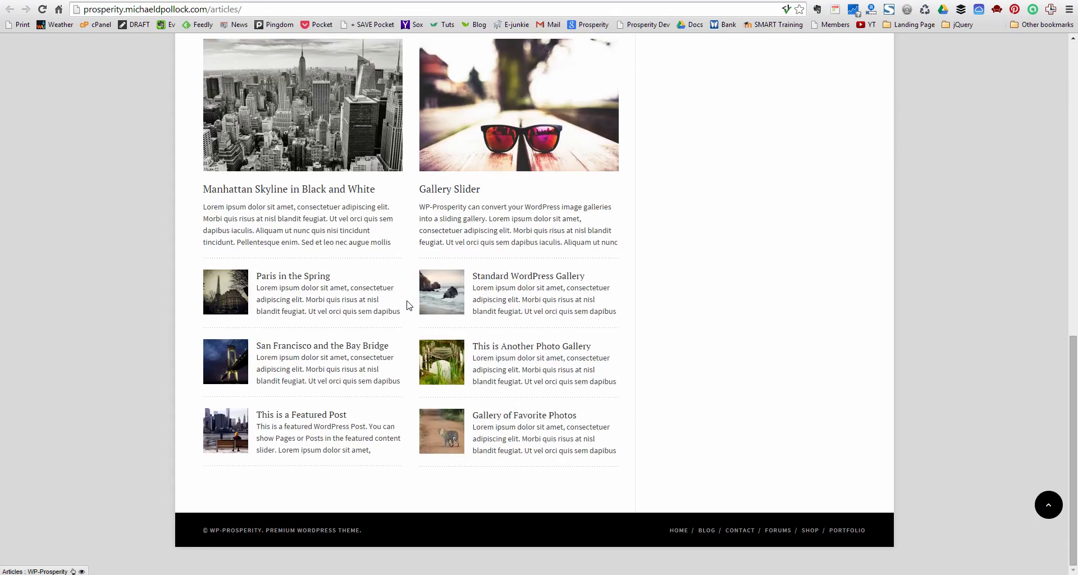
scroll(409, 307, "up", 8)
scroll(409, 307, "up", 4)
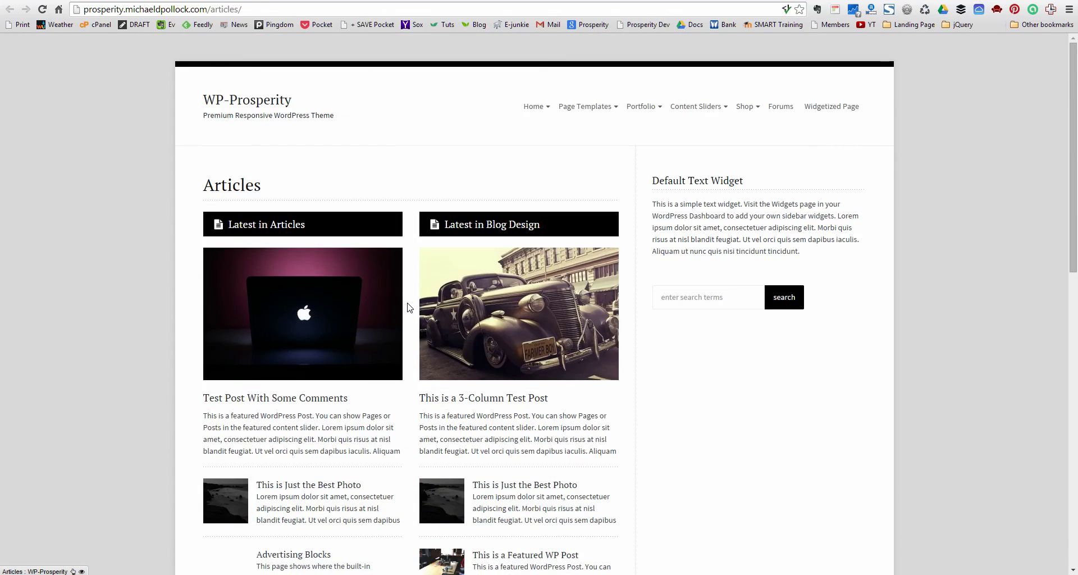
Open the demo site's Home page, scroll down through its sections, then return to the top.
mouse_move(529, 107)
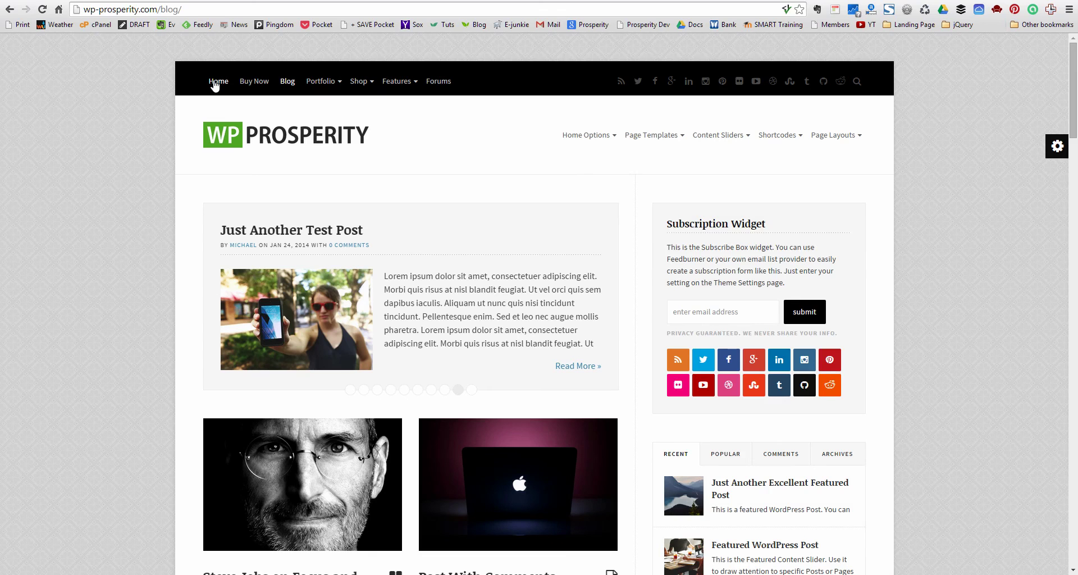
left_click(216, 84)
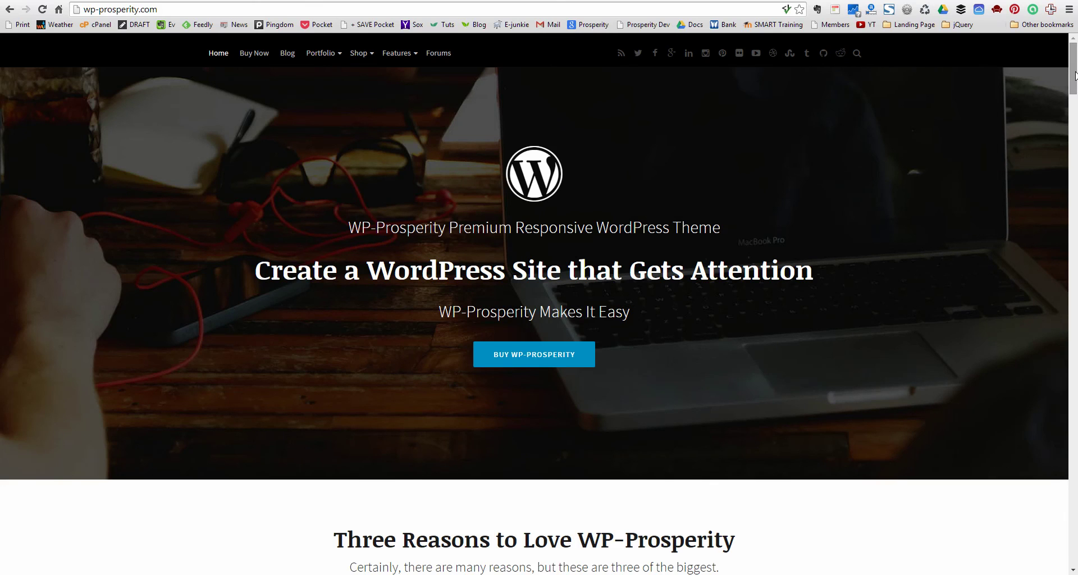
left_click_drag(1074, 76, 1076, 54)
left_click_drag(1076, 67, 1075, 556)
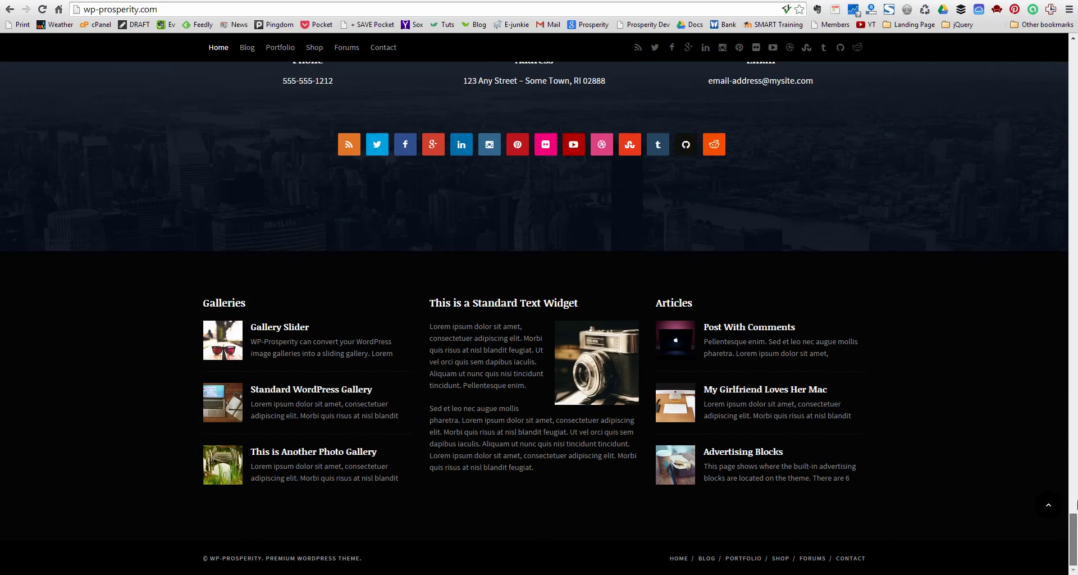
left_click(1048, 505)
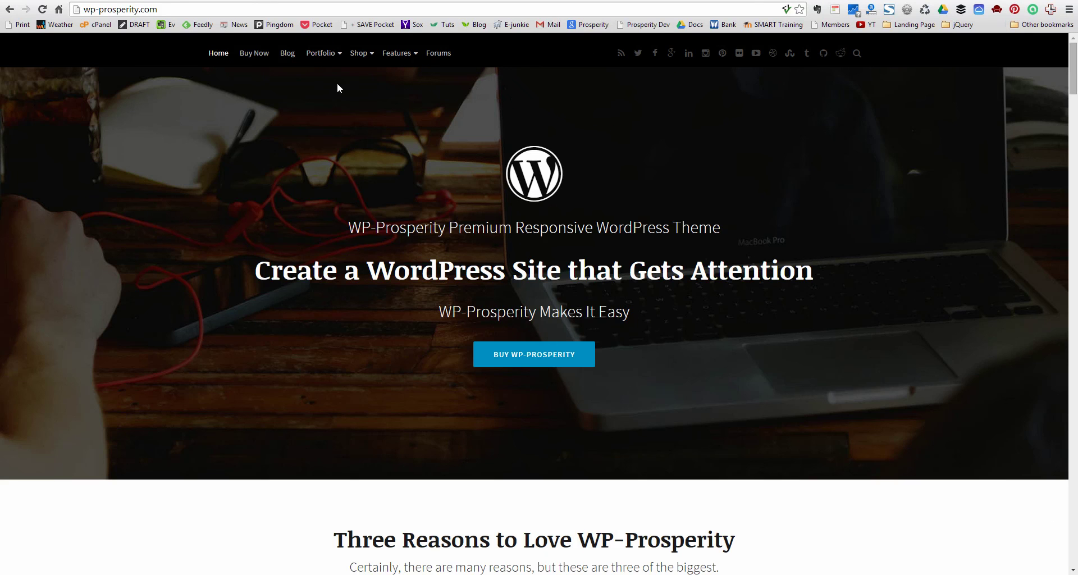
From the demo site's Blog, open the Home Options Widgetized Page layout example.
left_click(287, 58)
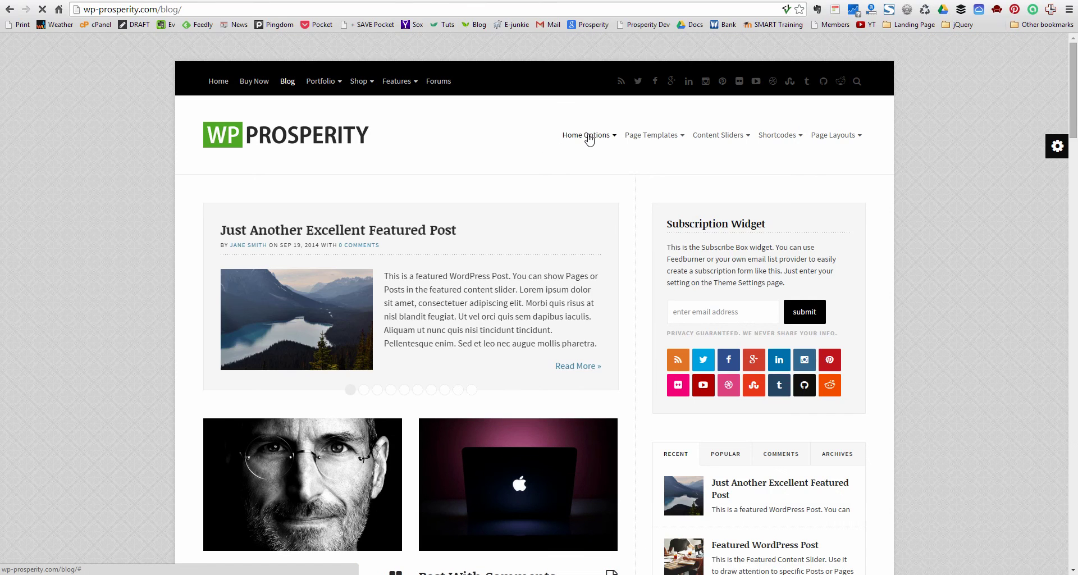
mouse_move(586, 139)
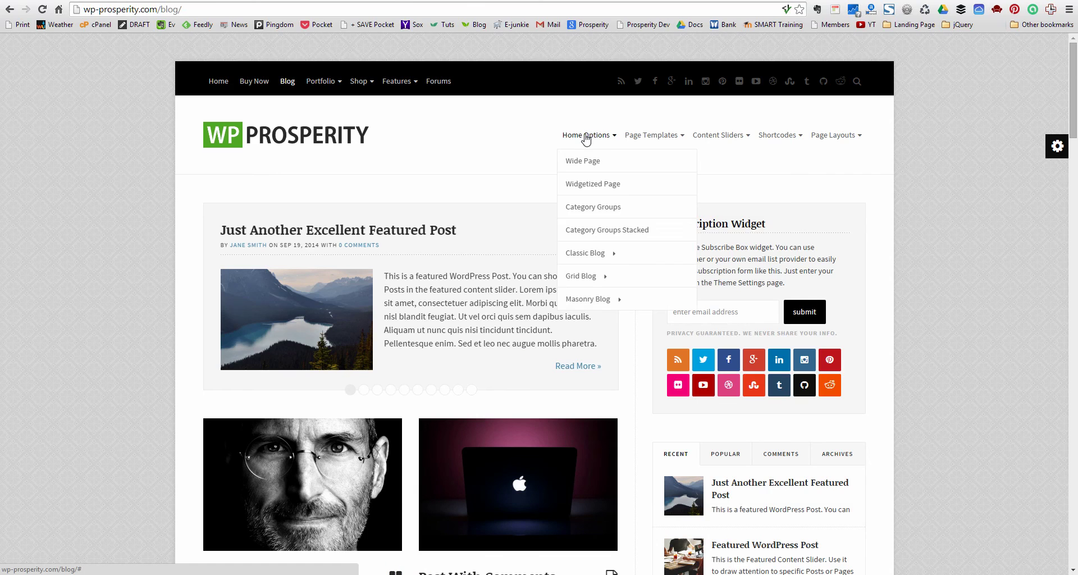
left_click(599, 187)
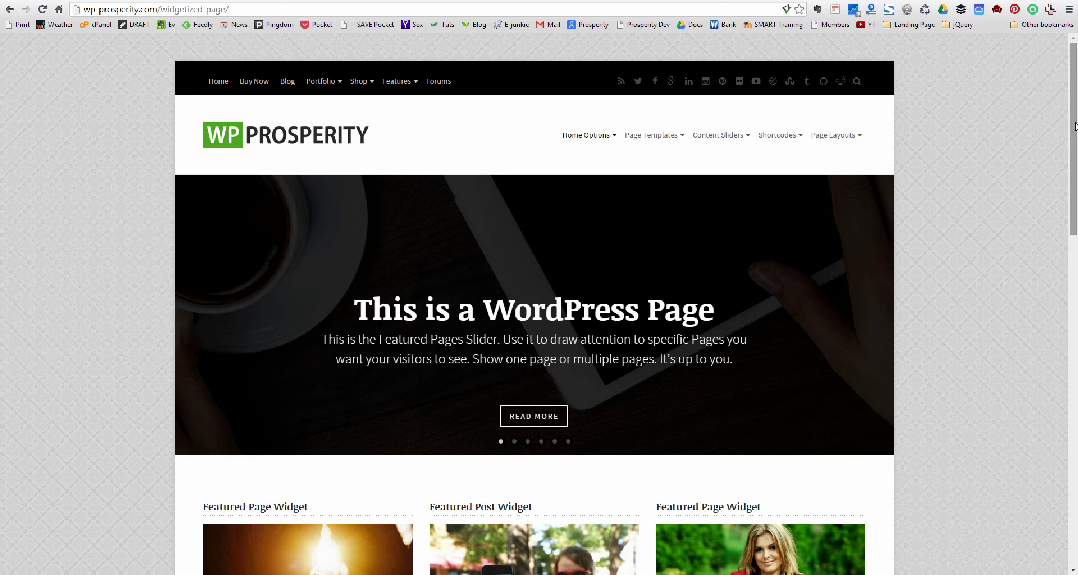
Scroll the Widgetized Page down to its footer, then back up to the top.
scroll(1075, 126, "down", 7)
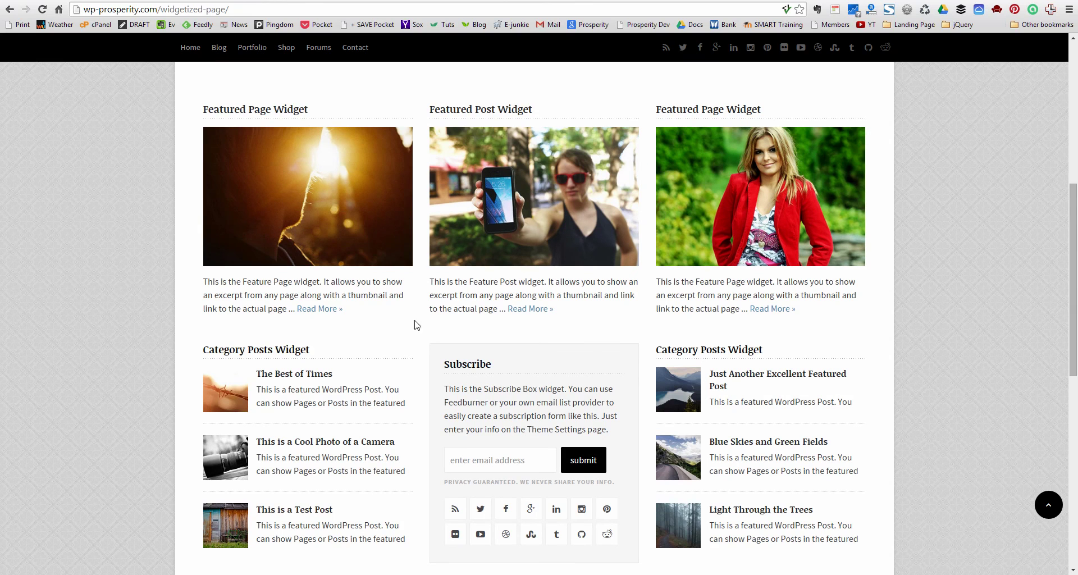
scroll(418, 346, "down", 2)
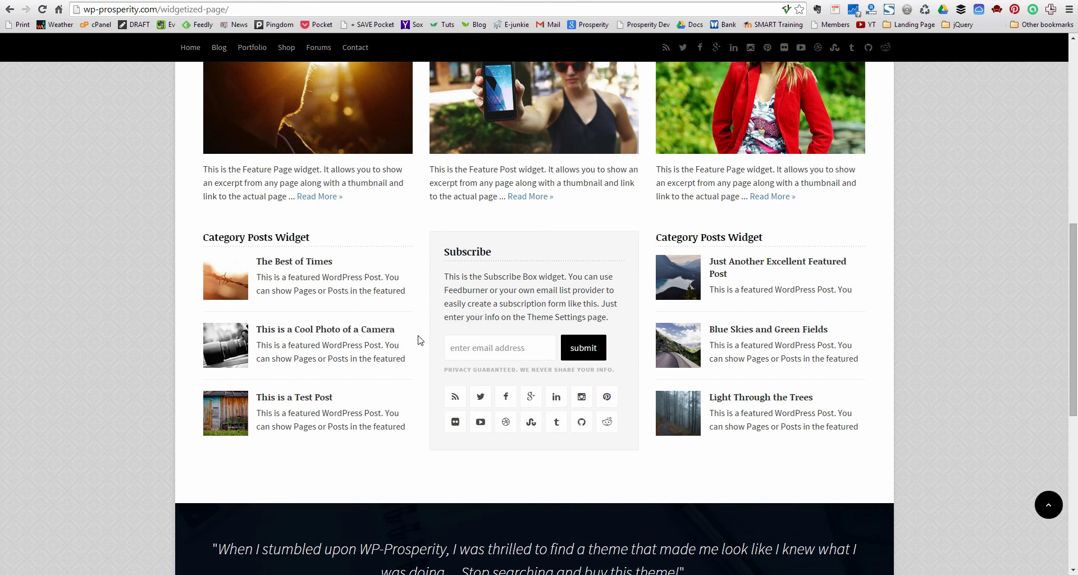
scroll(418, 339, "down", 2)
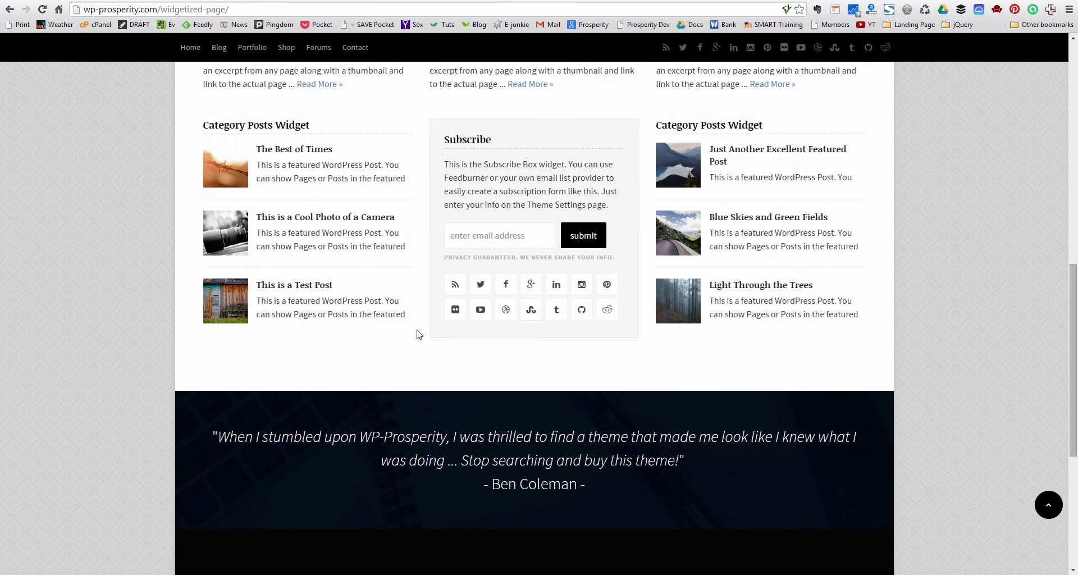
scroll(418, 335, "down", 2)
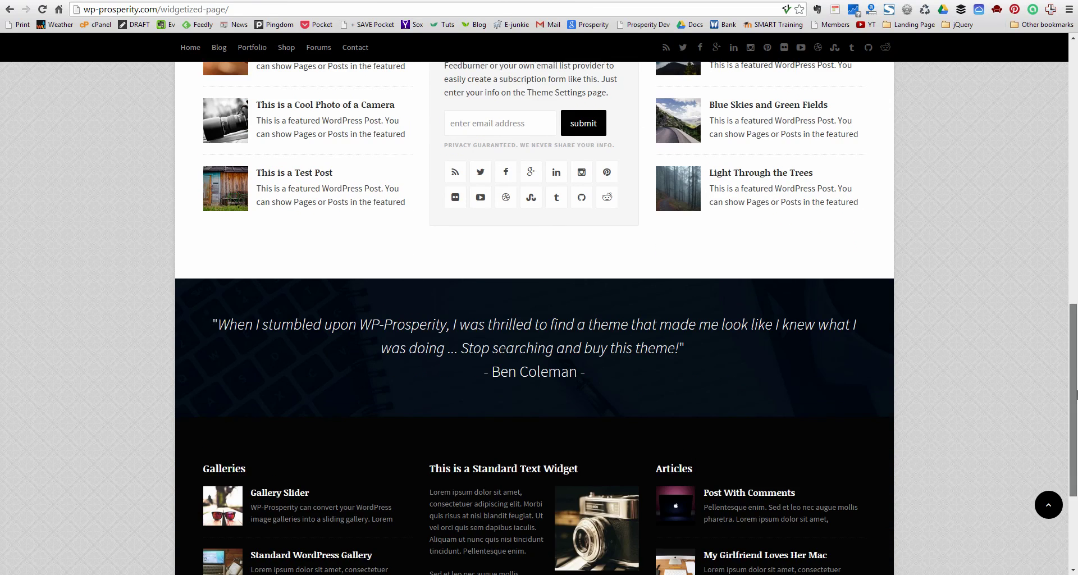
left_click(1074, 499)
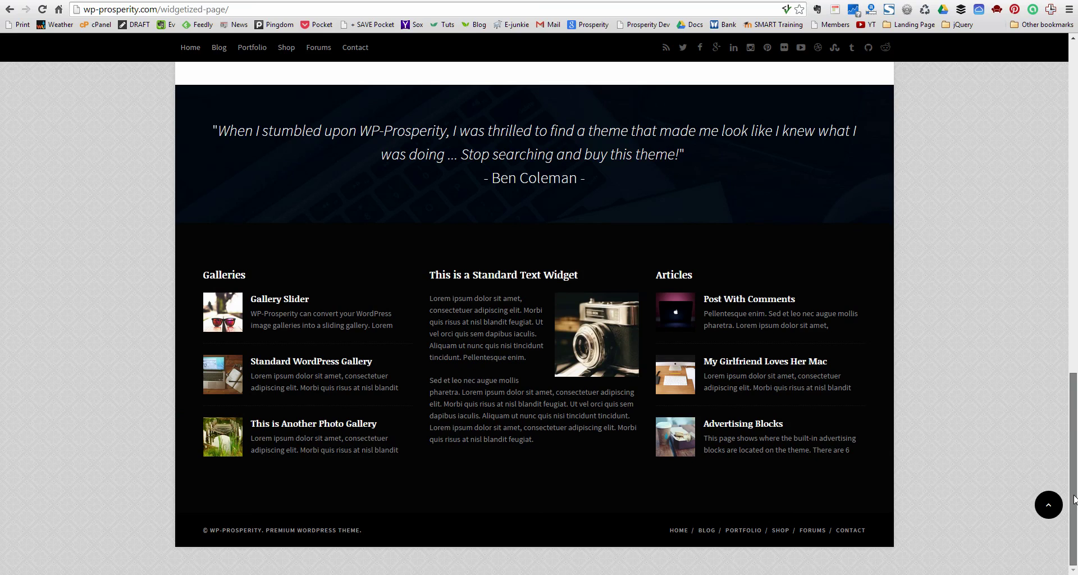
left_click_drag(1074, 499, 1076, 119)
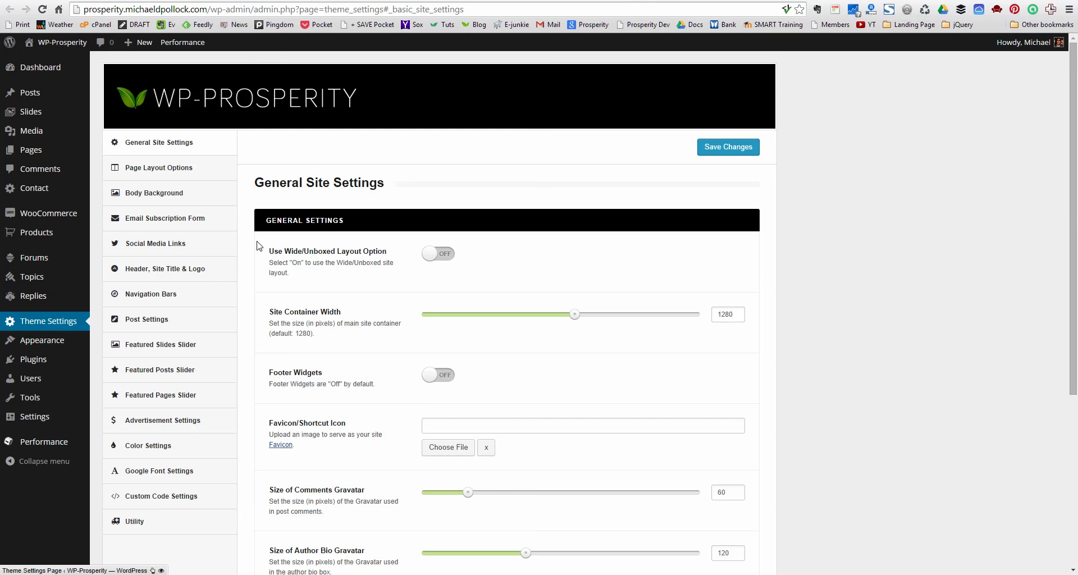
Look over the theme's Post Settings, then switch to the live Articles category archive.
left_click(145, 319)
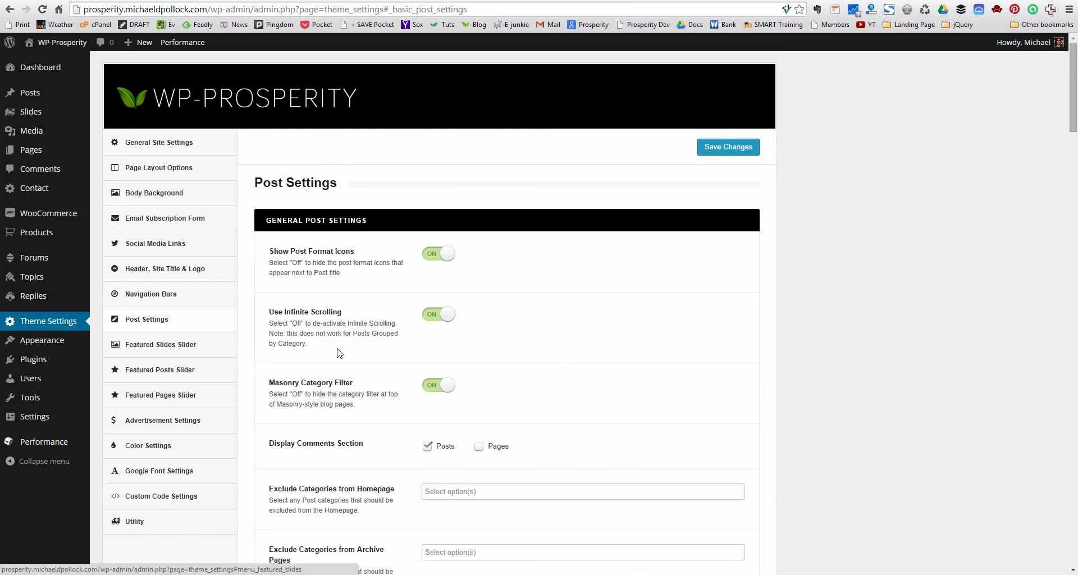
scroll(333, 343, "down", 3)
scroll(333, 343, "up", 3)
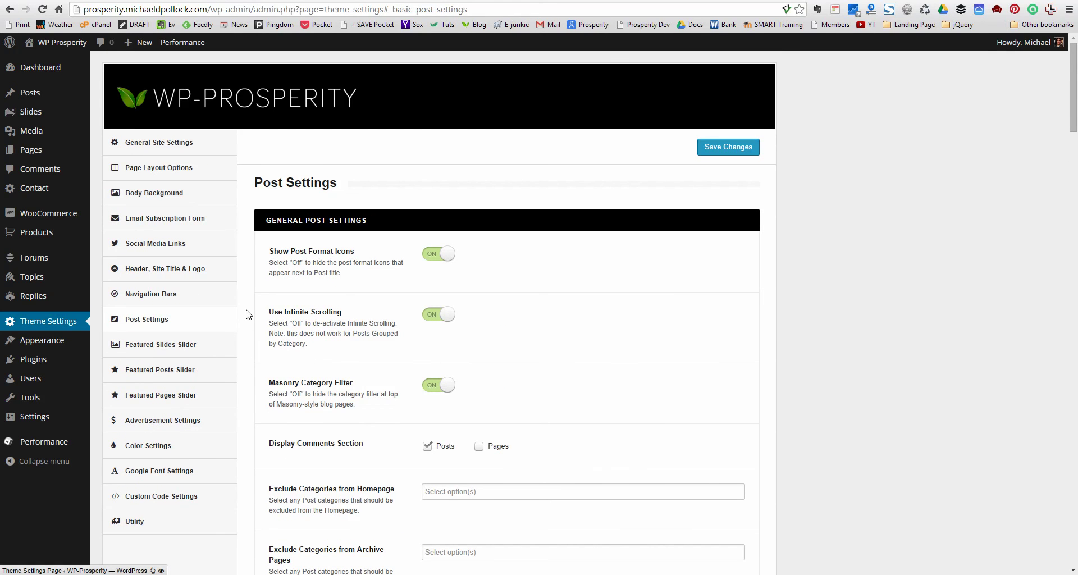
key("ctrl+Tab")
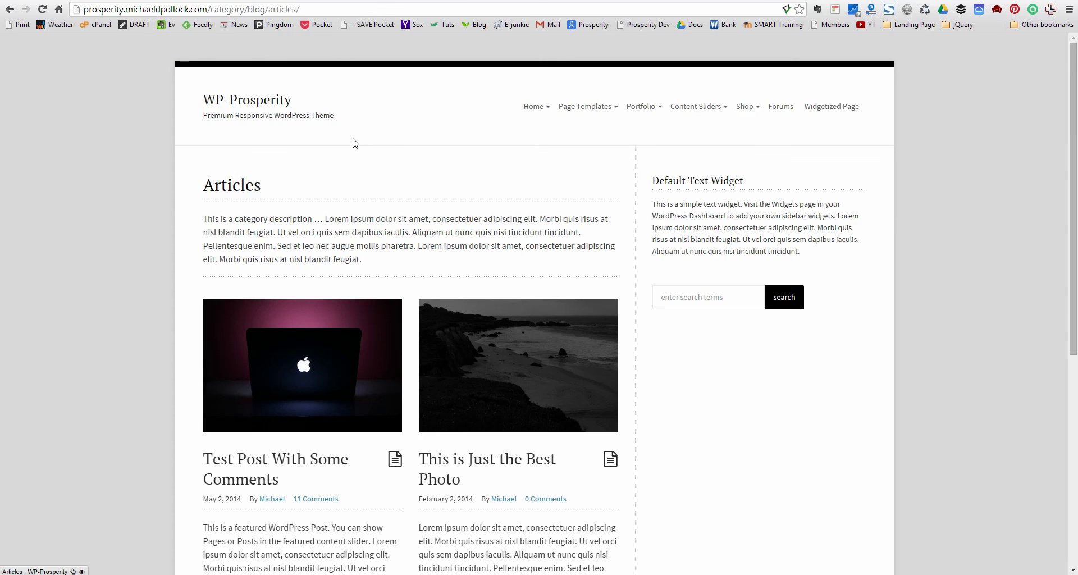
On the Articles Edit Page, confirm the template stays Blog - Posts Grouped by Category.
key("ctrl+Tab")
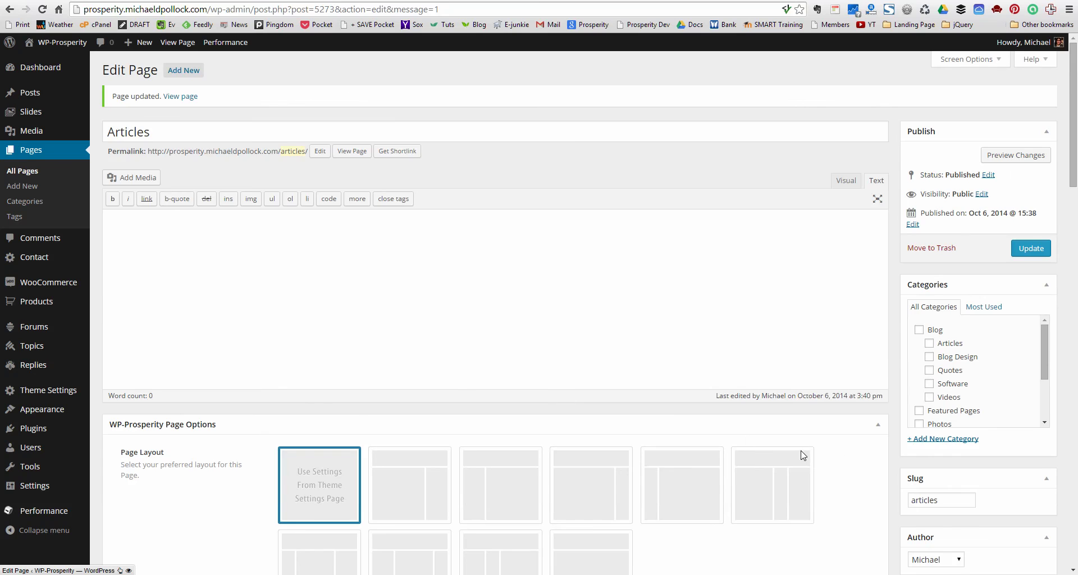
scroll(814, 449, "down", 4)
scroll(840, 441, "down", 4)
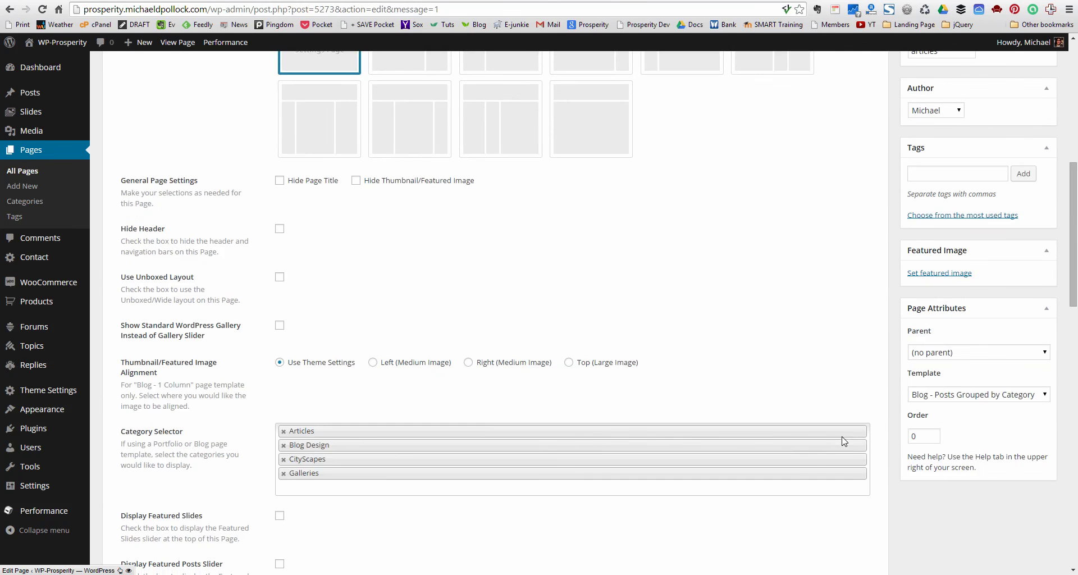
left_click(959, 396)
left_click(958, 397)
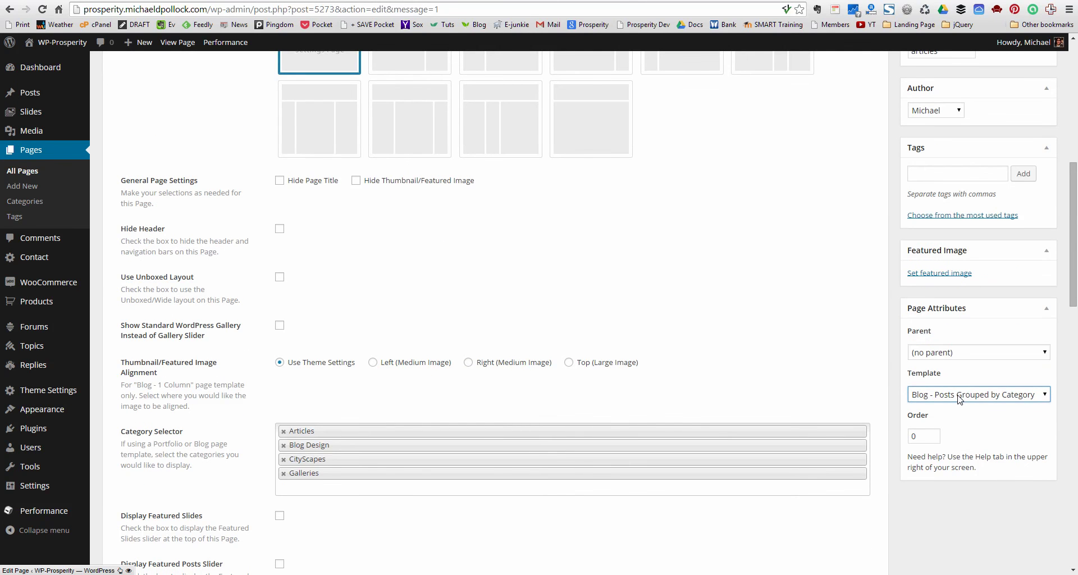
scroll(895, 390, "up", 5)
scroll(895, 390, "up", 3)
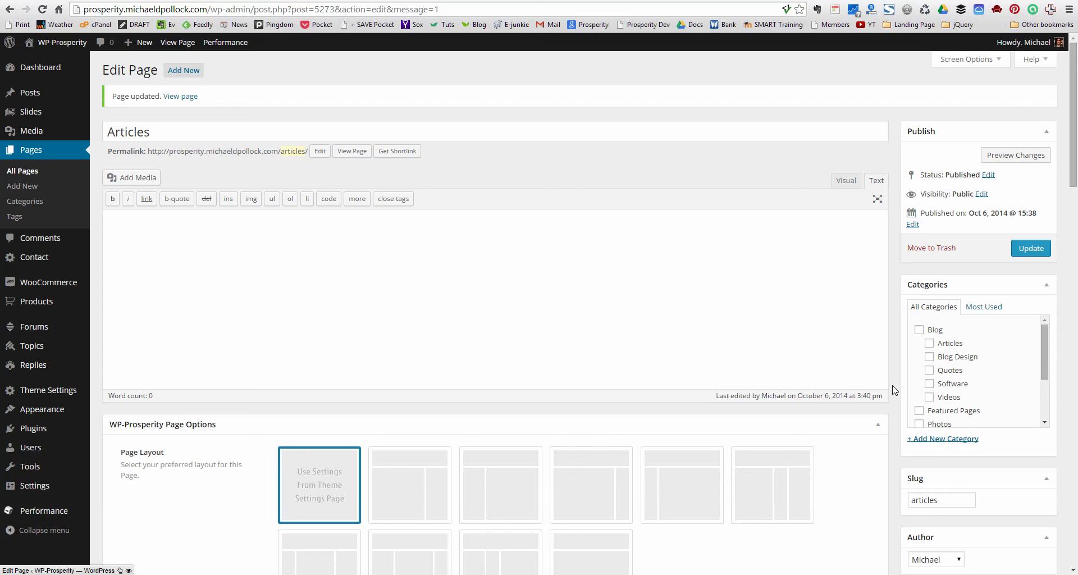
Go from the demo site's Blog to the $69 WP-Prosperity Buy Now page.
left_click(516, 0)
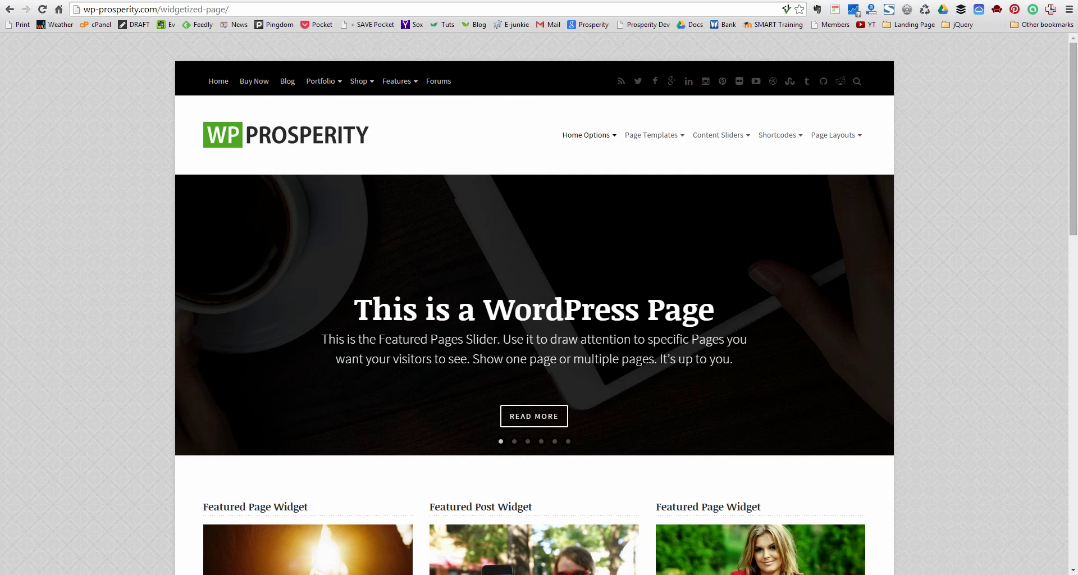
left_click(287, 82)
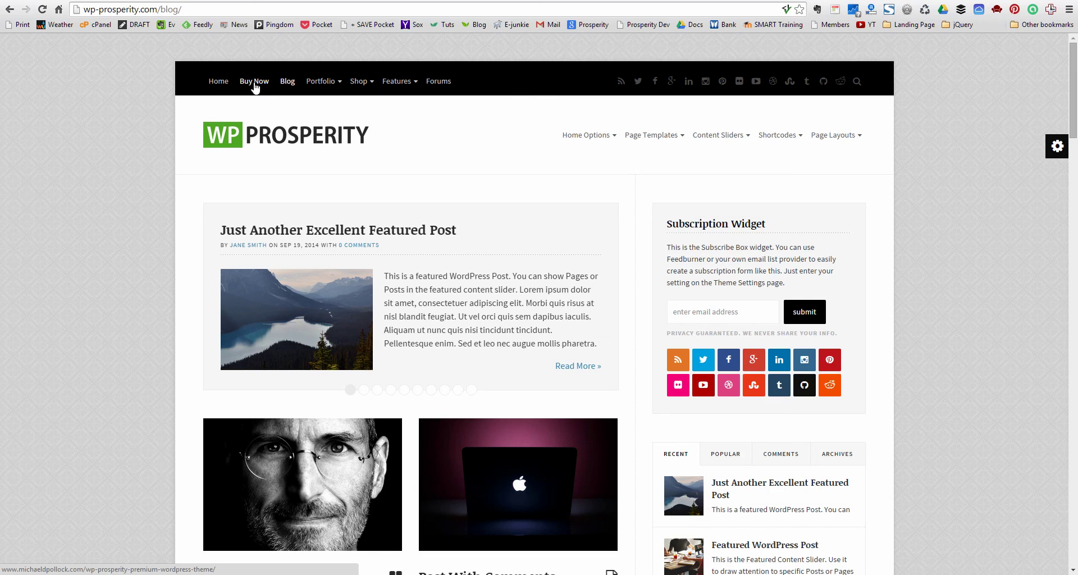
left_click(253, 82)
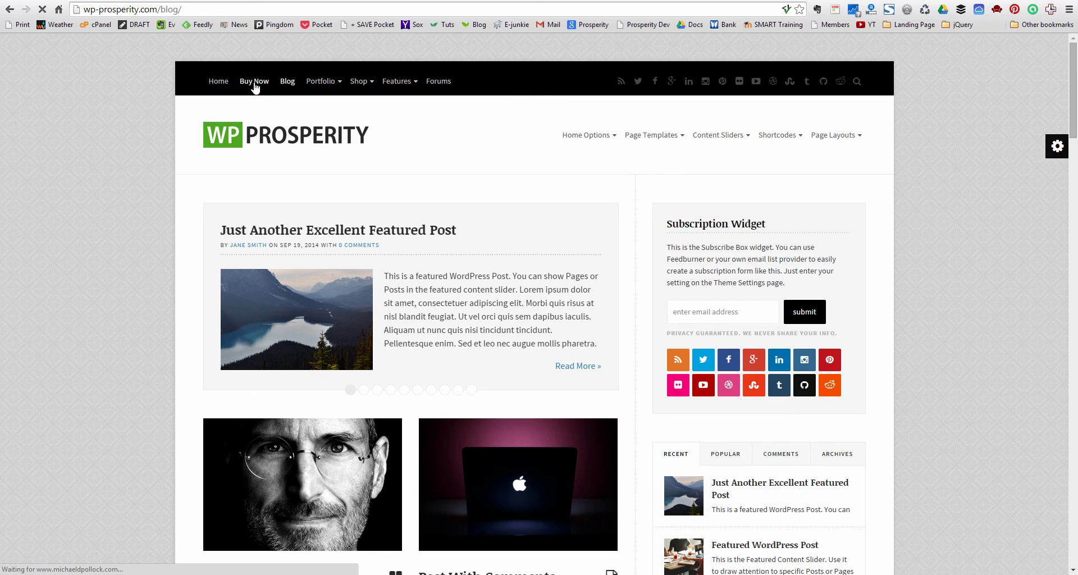